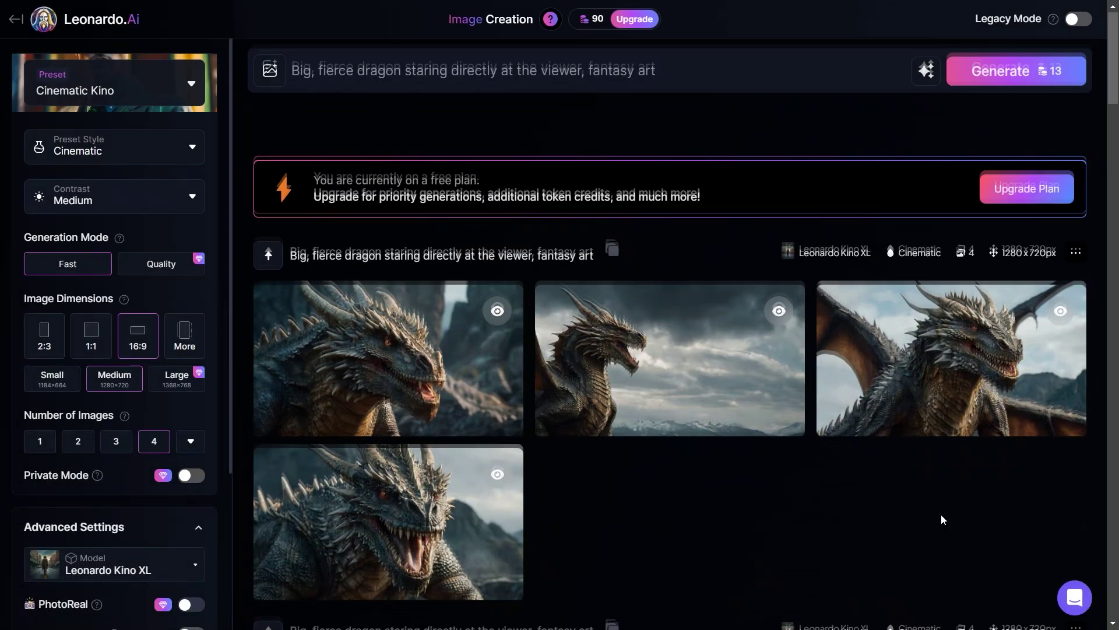
Reveal the flagged elf witch image in Leonardo.Ai's history and continue down to the black unicorn batch.
scroll(941, 514, "down", 5)
scroll(941, 514, "down", 4)
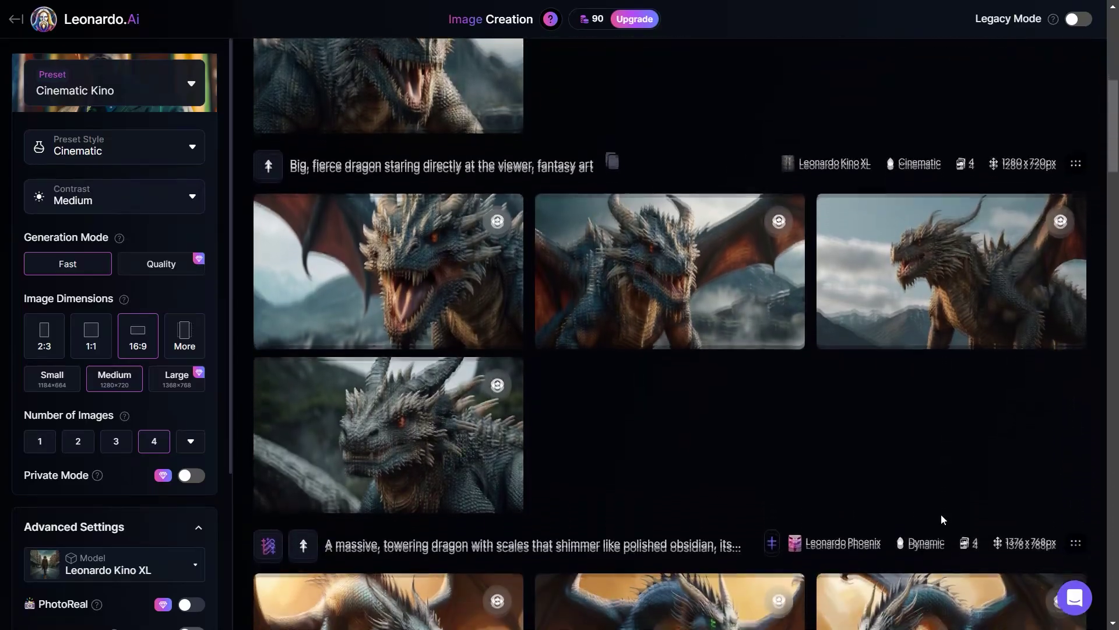
scroll(943, 519, "down", 9)
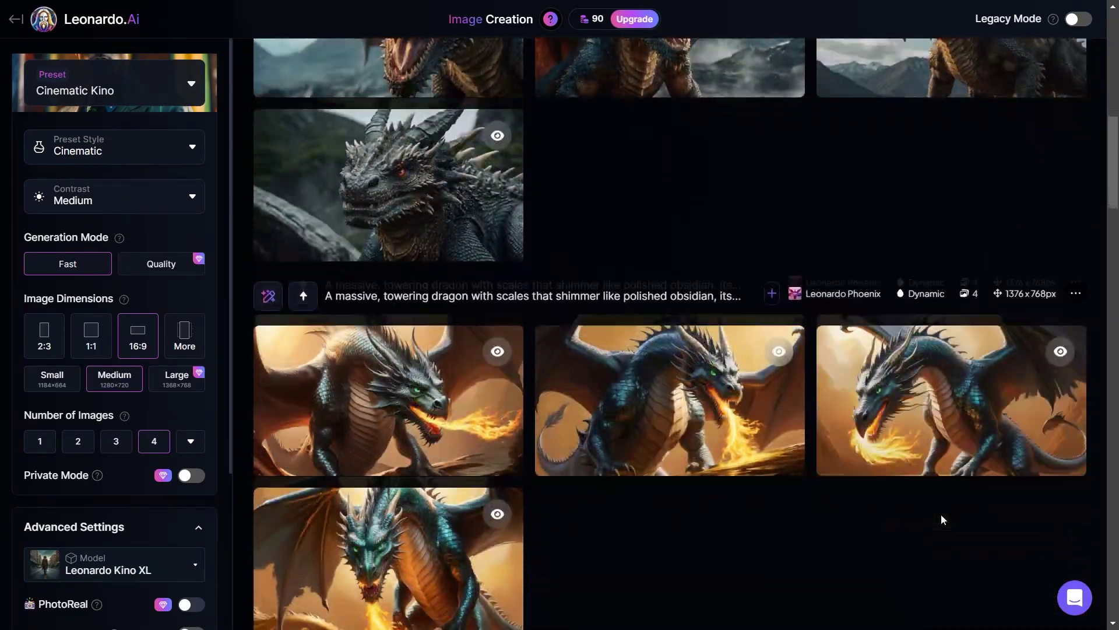
scroll(943, 519, "down", 3)
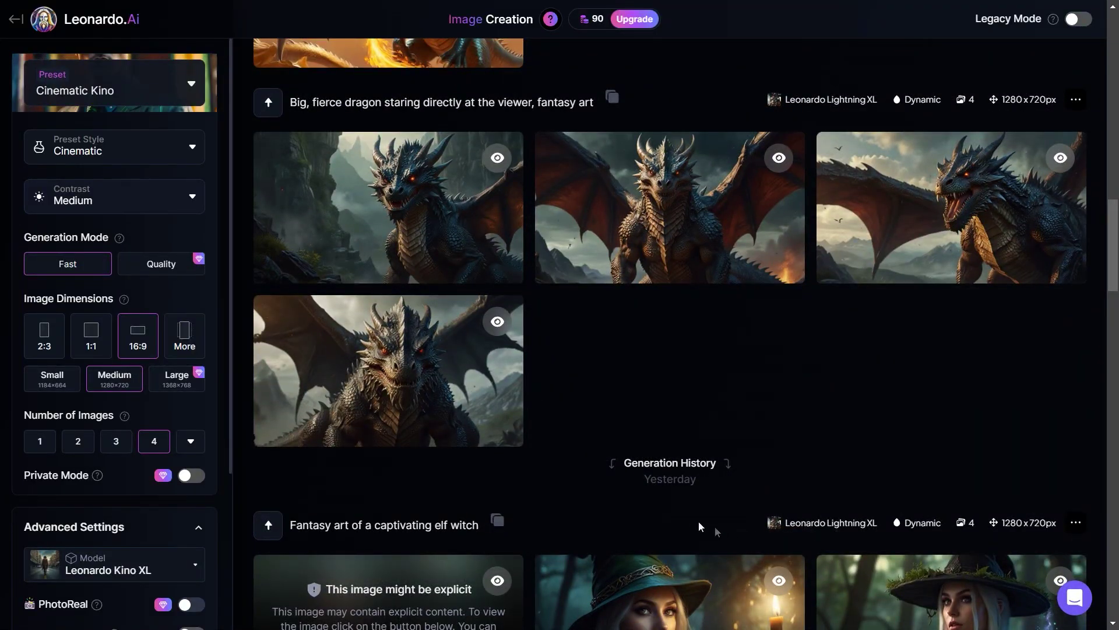
scroll(672, 519, "down", 6)
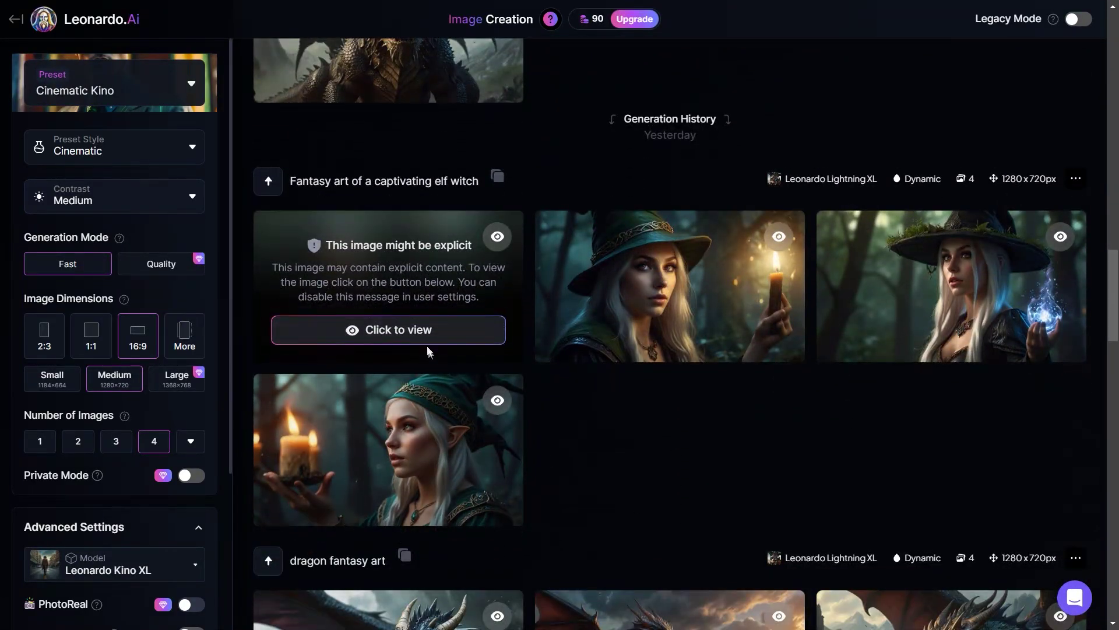
left_click(426, 338)
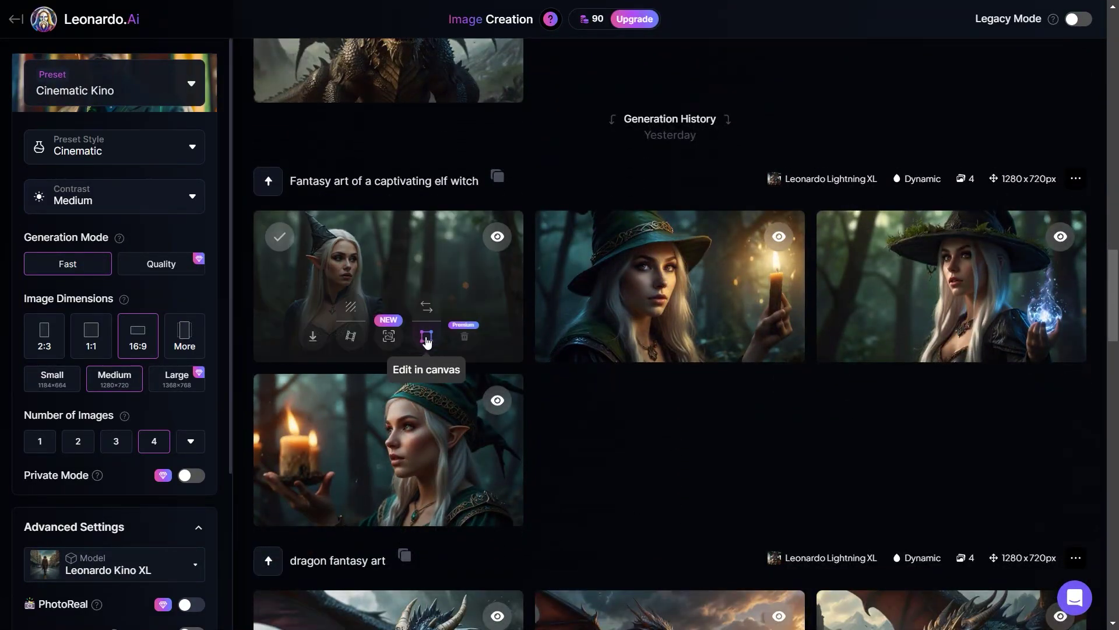
scroll(700, 449, "down", 8)
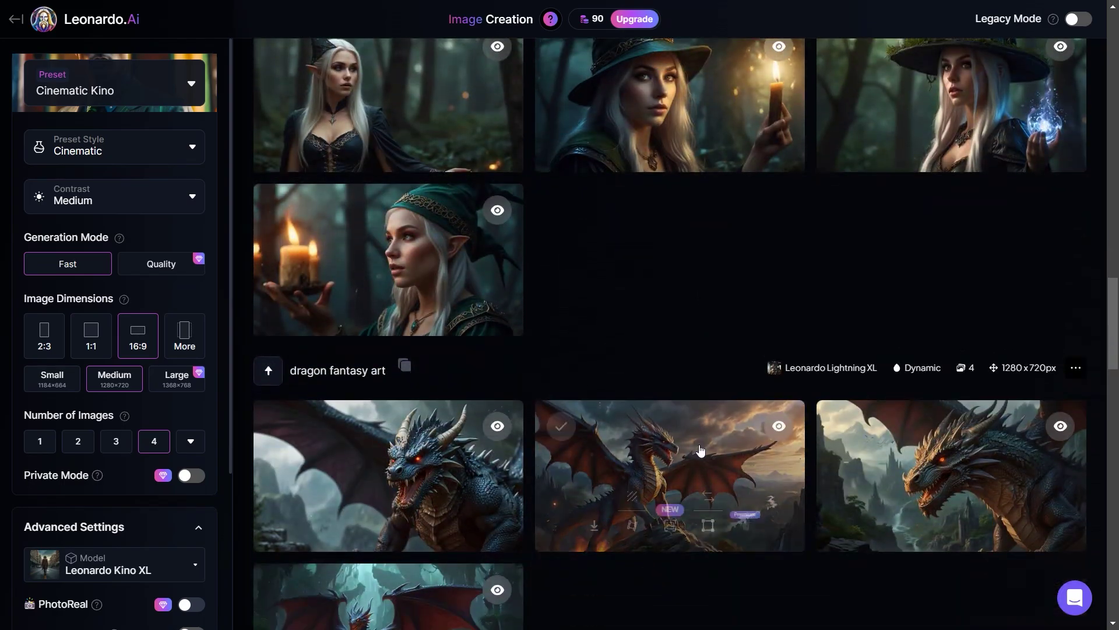
scroll(699, 449, "down", 5)
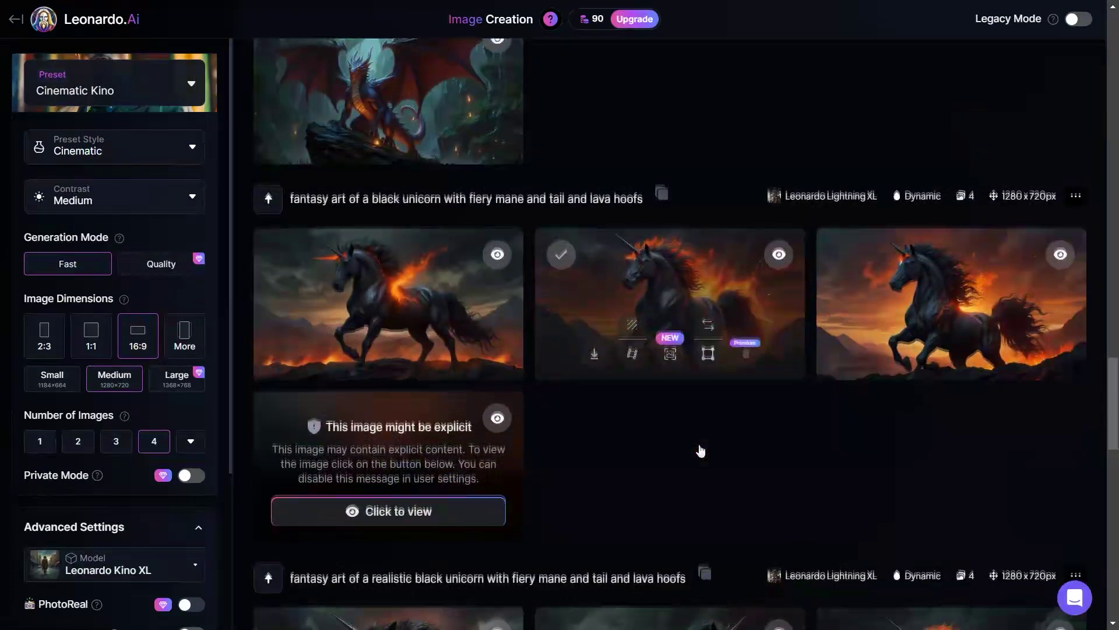
scroll(698, 491, "down", 5)
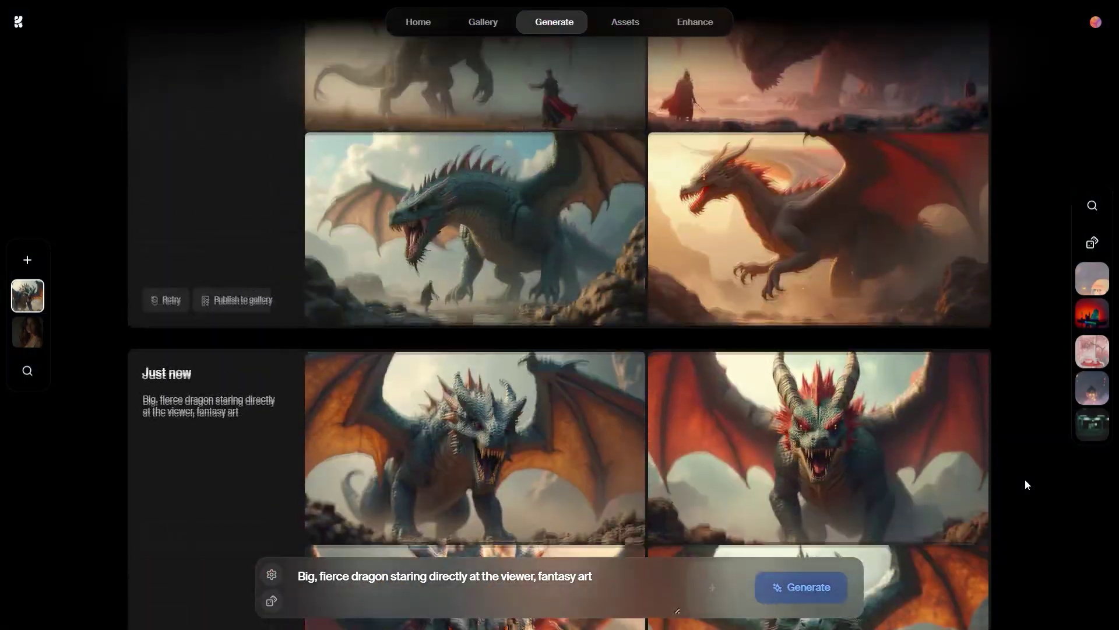
Go back through Krea's history to the 1-day-old elf witch batch and enlarge its top-right image.
scroll(1026, 484, "up", 7)
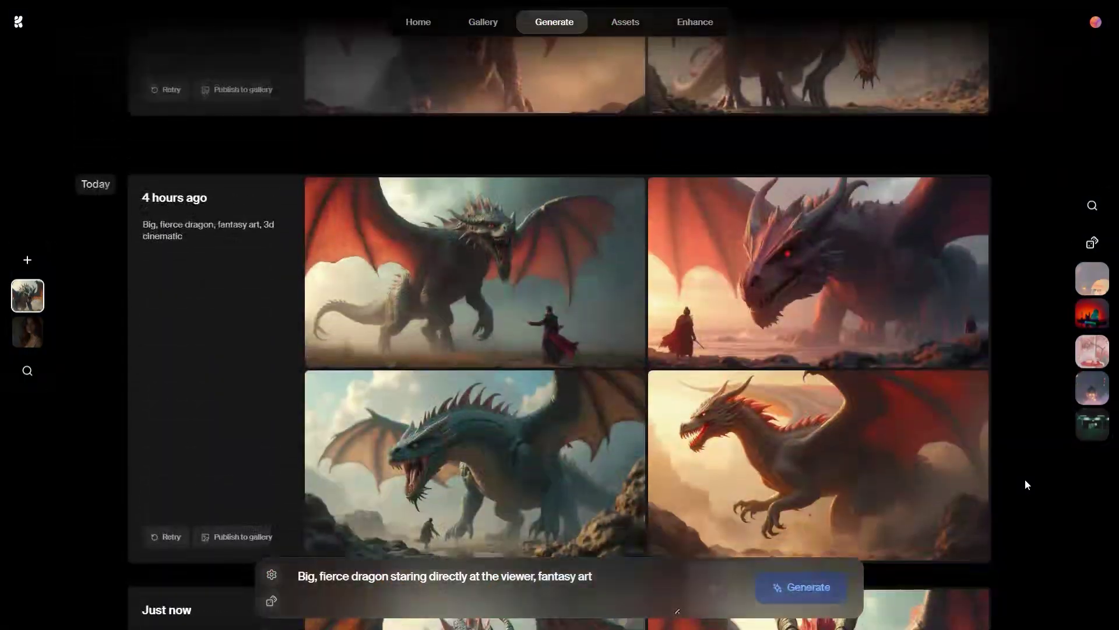
scroll(1026, 484, "up", 6)
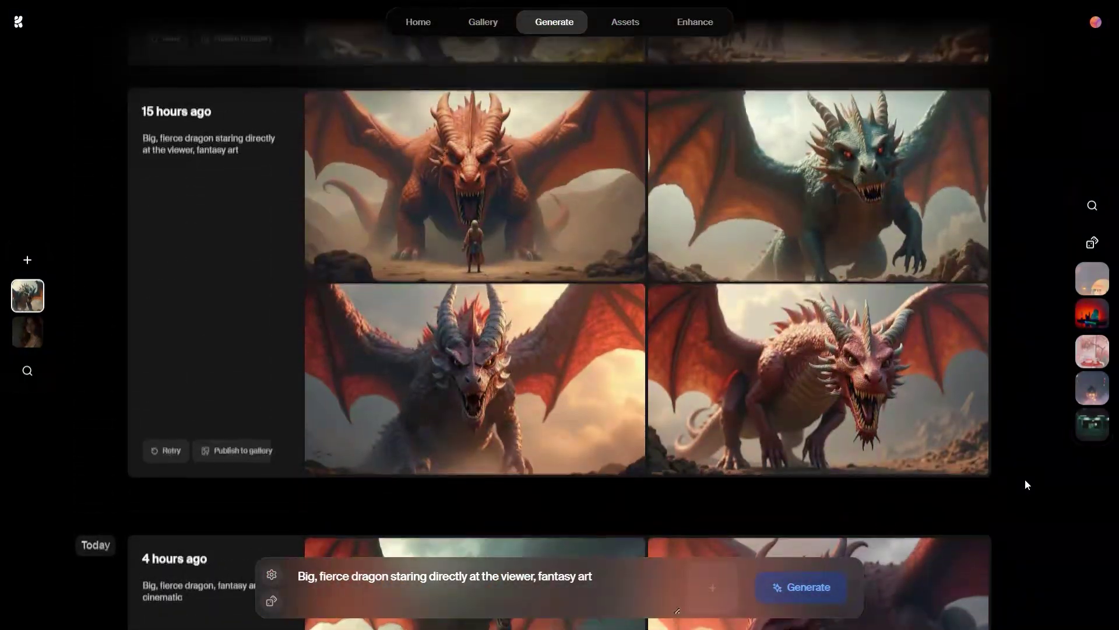
scroll(1026, 484, "up", 10)
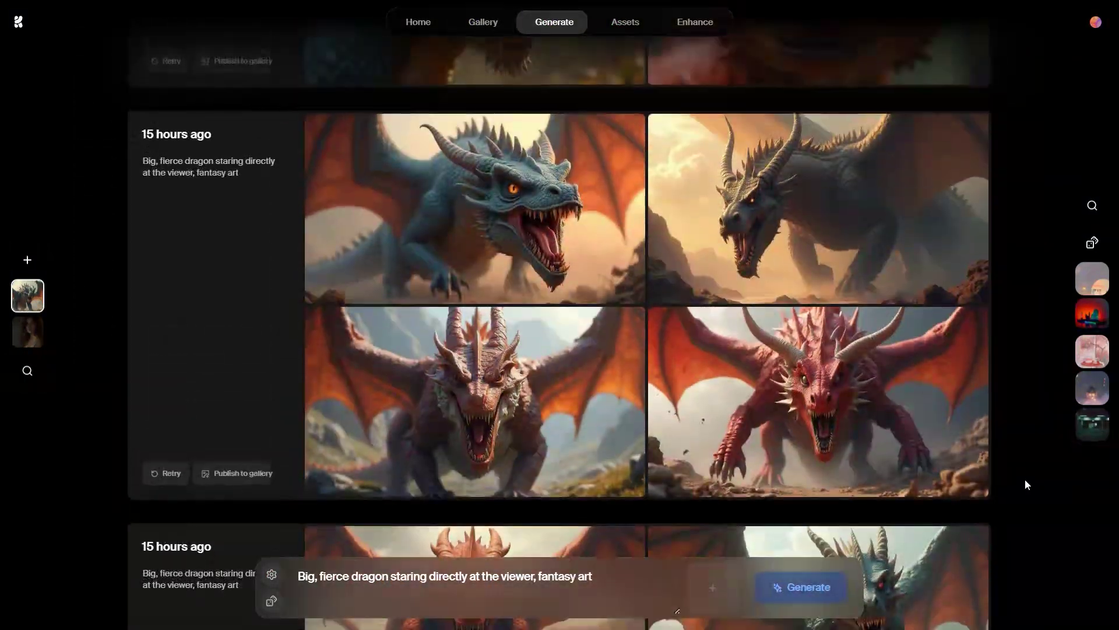
scroll(1025, 481, "up", 10)
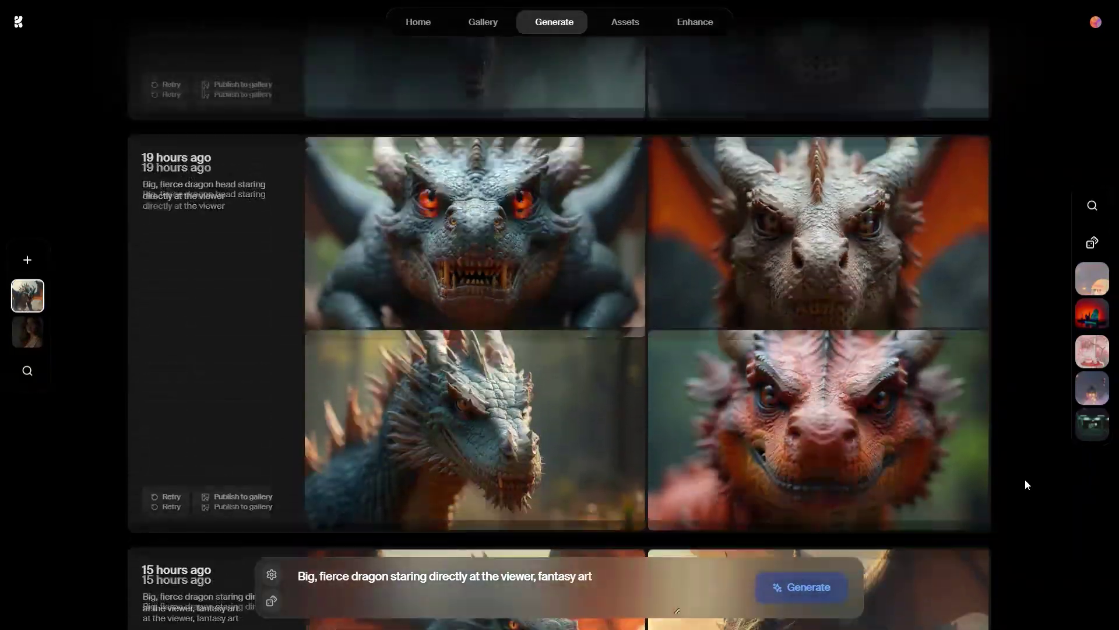
scroll(1026, 484, "up", 6)
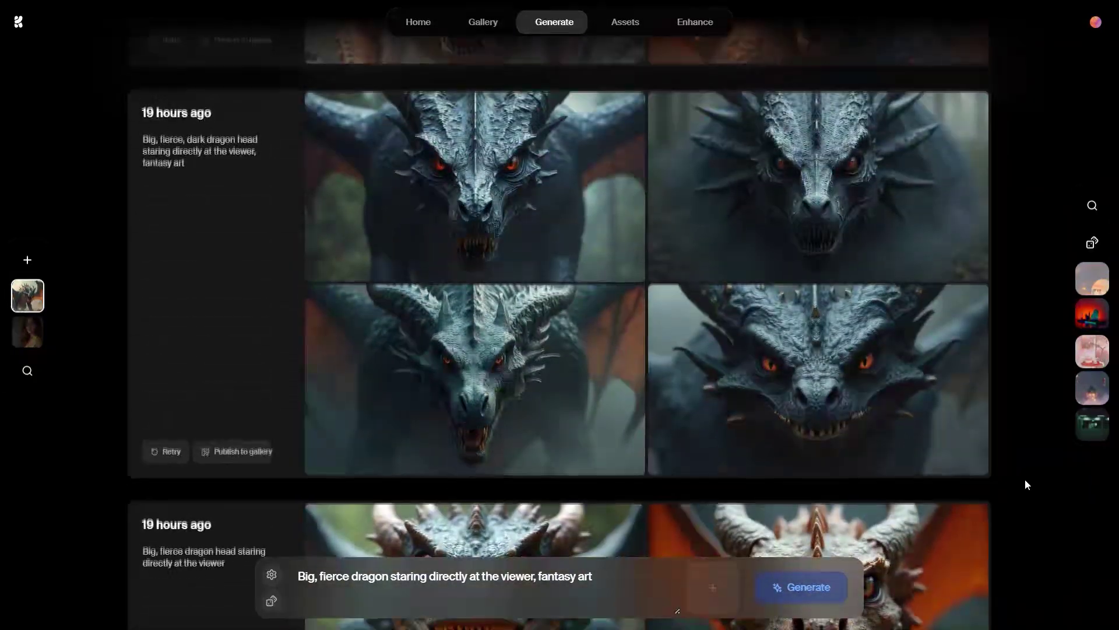
scroll(1026, 484, "up", 8)
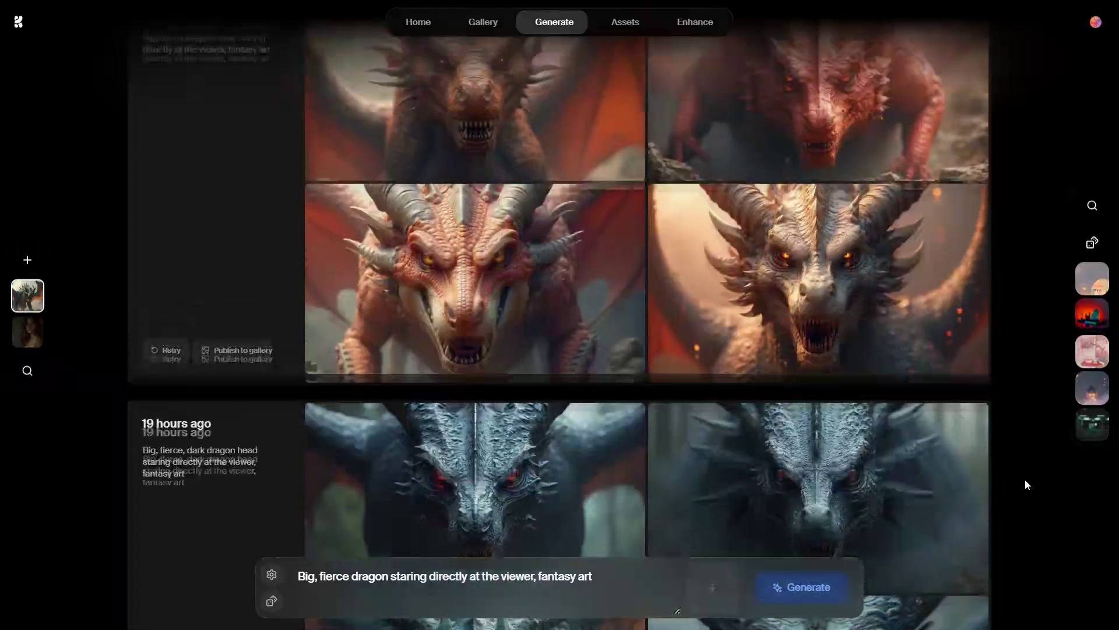
scroll(1026, 484, "up", 8)
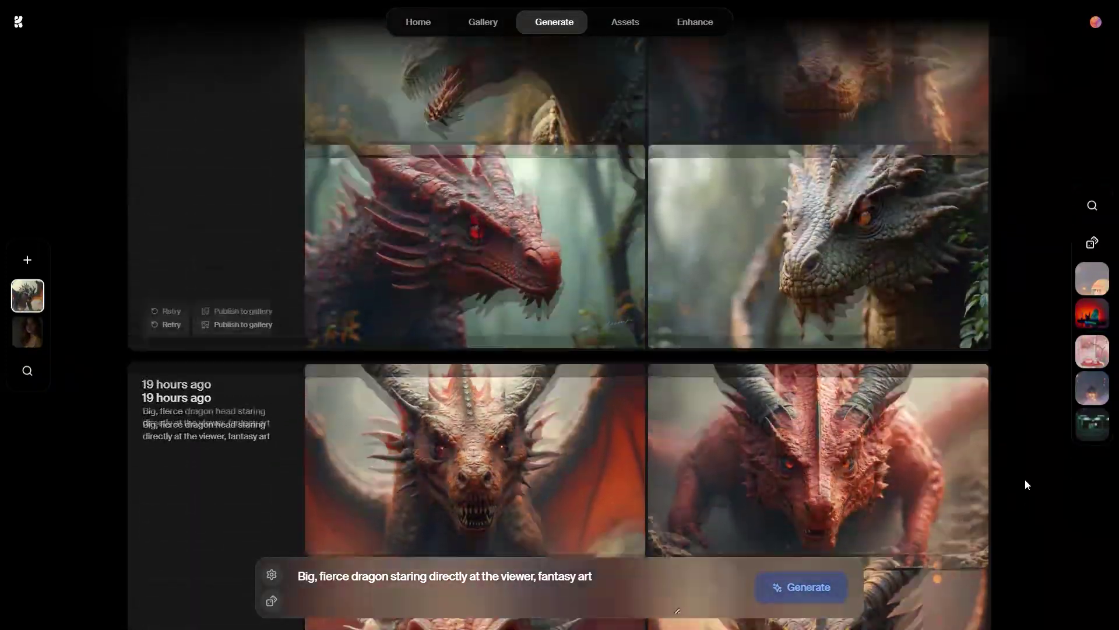
scroll(1027, 485, "up", 8)
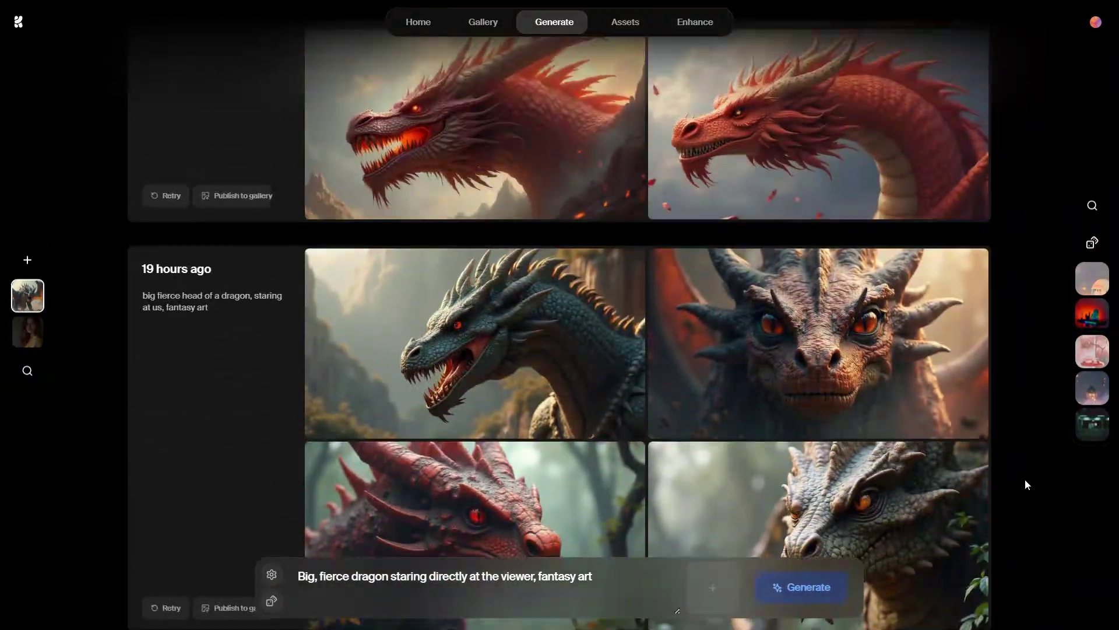
scroll(1026, 484, "up", 8)
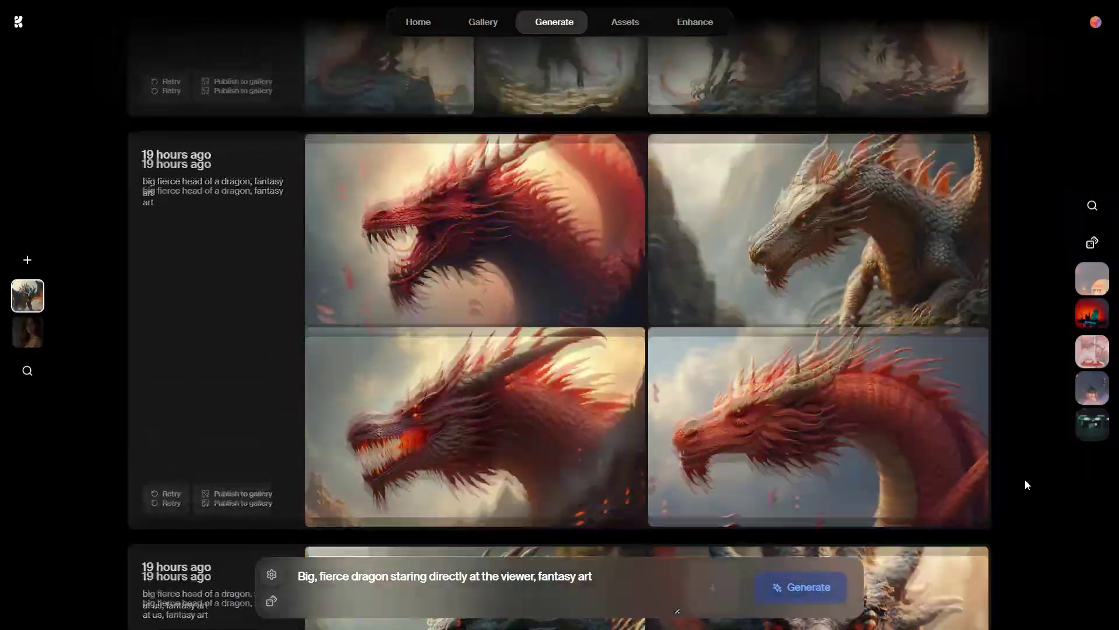
scroll(1026, 484, "up", 8)
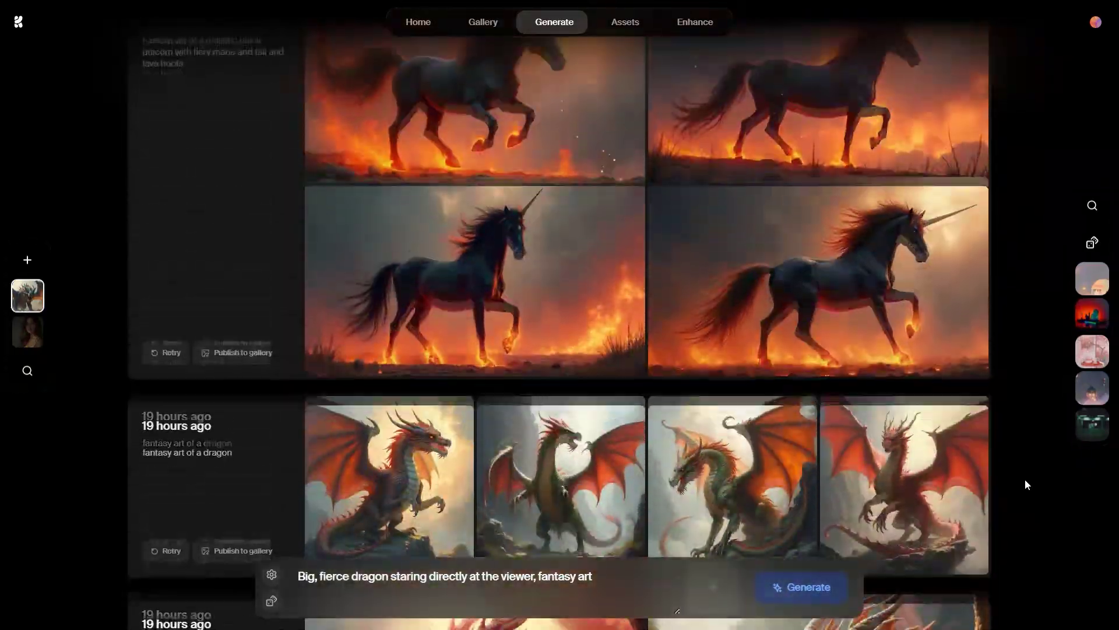
scroll(1026, 484, "up", 8)
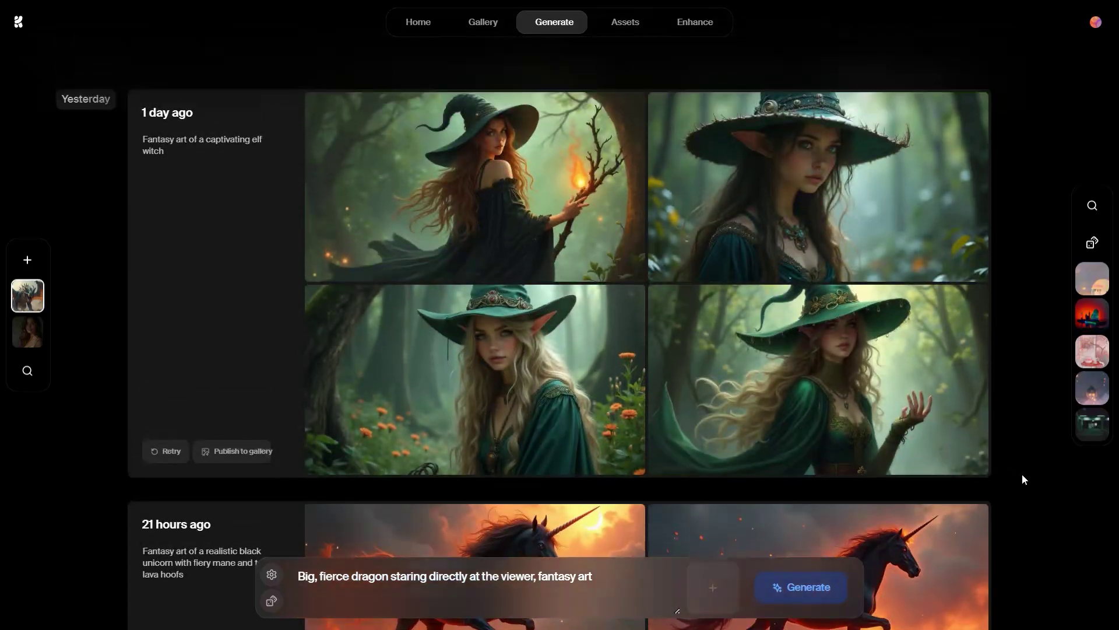
left_click(736, 201)
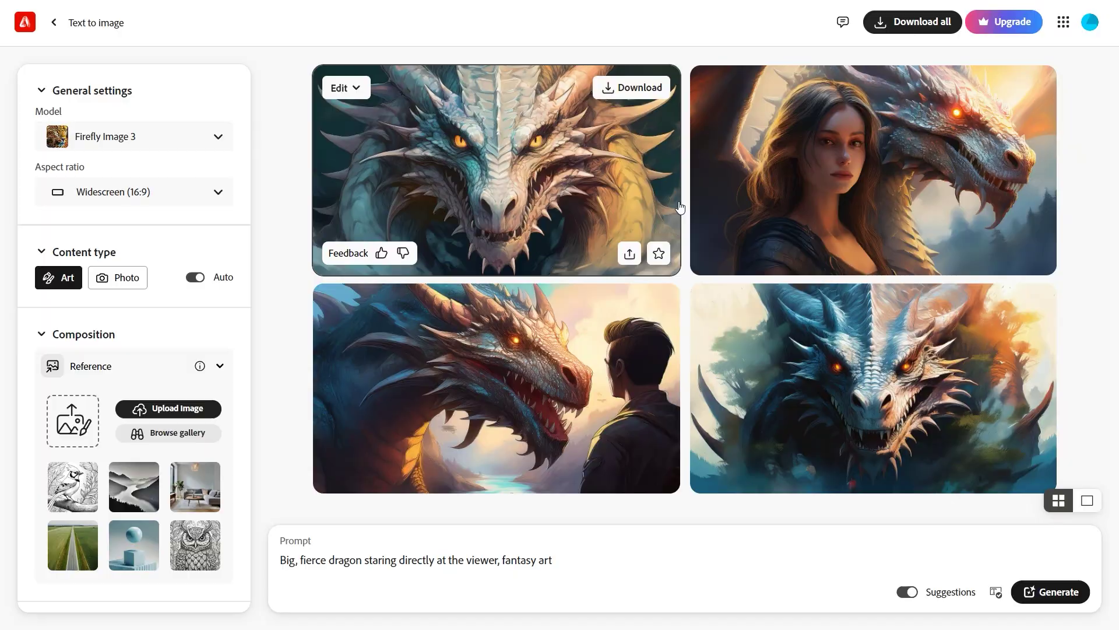
View Adobe Firefly's dragon results full-size, stepping through them.
left_click(635, 187)
key("Right")
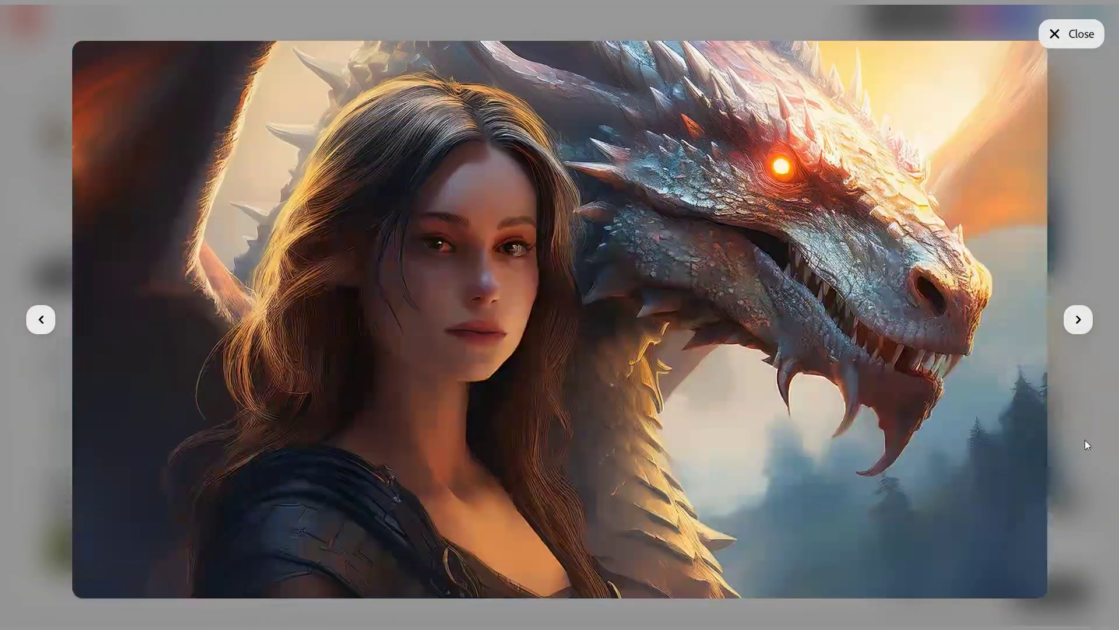
key("Right")
key("Right")
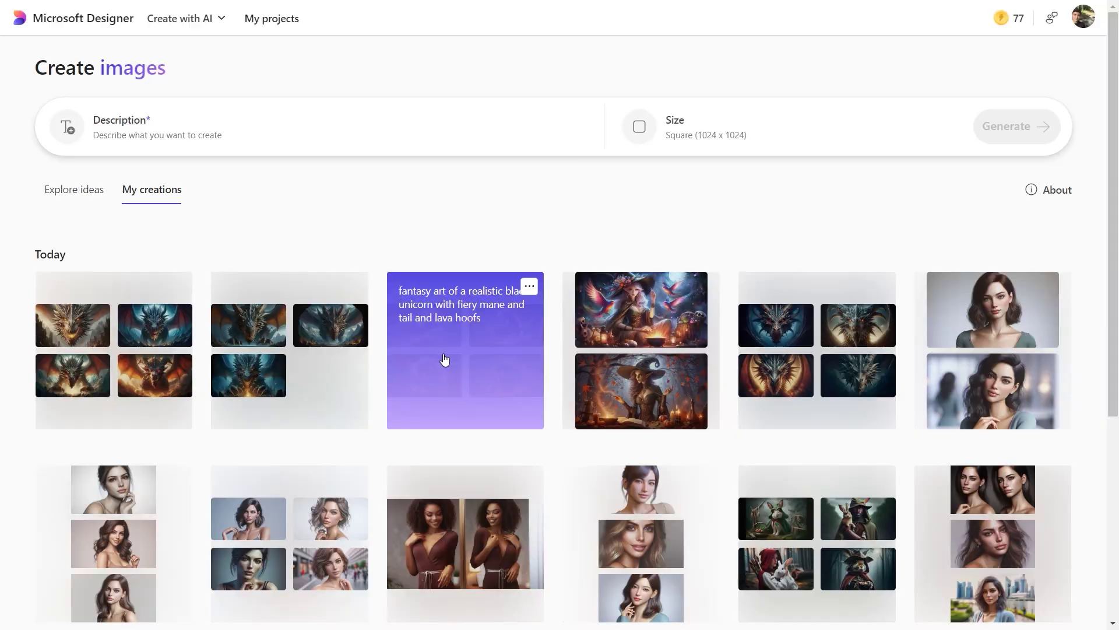
Enlarge the black unicorn result in Designer and advance to its last fiery-maned variation.
left_click(444, 356)
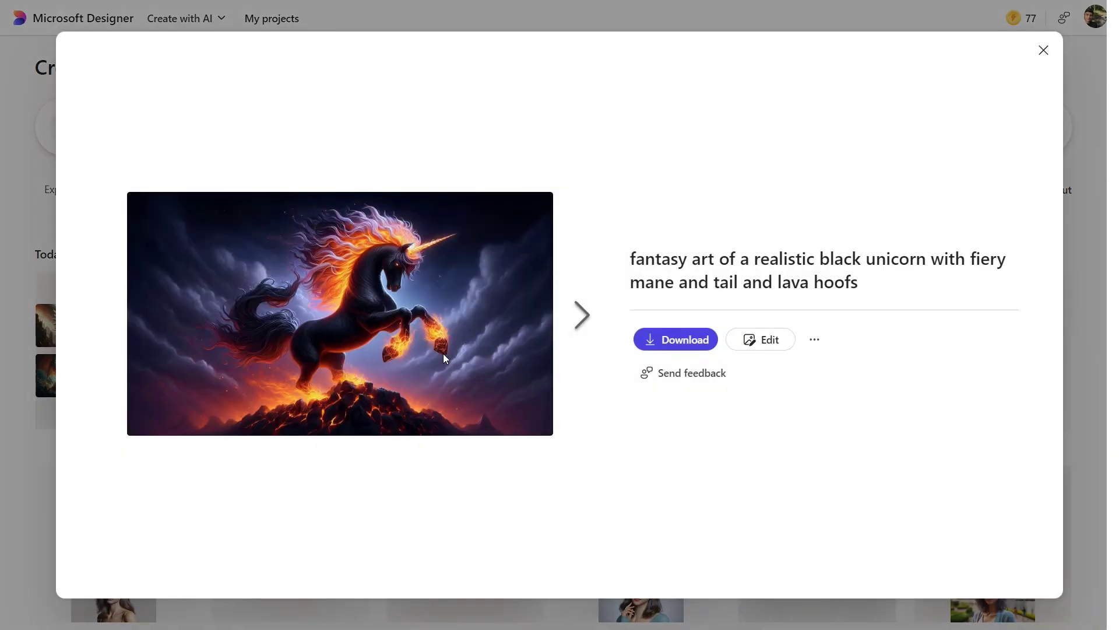
left_click(579, 327)
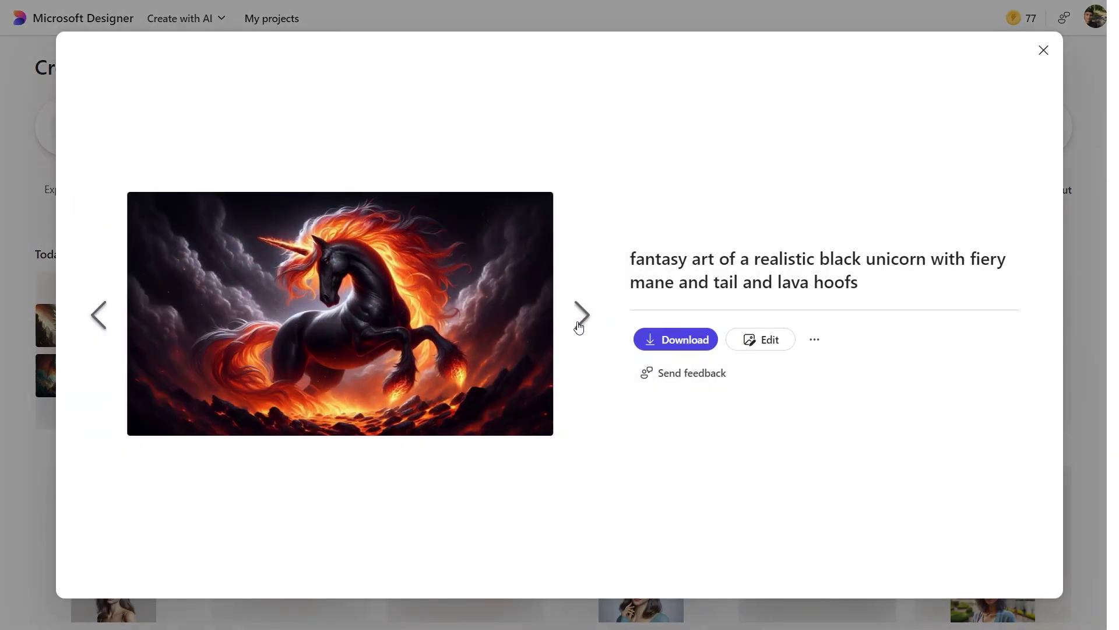
left_click(579, 327)
left_click(580, 327)
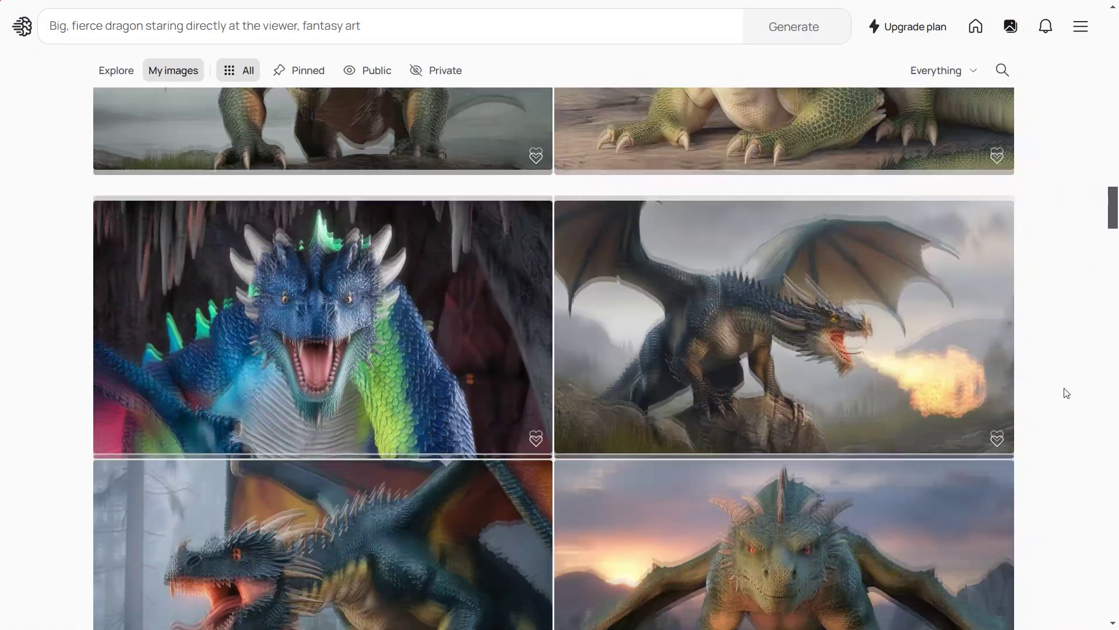
Open the red dragon's detail page in Ideogram and step to the fourth, yellow red-eyed variation.
scroll(1067, 393, "down", 4)
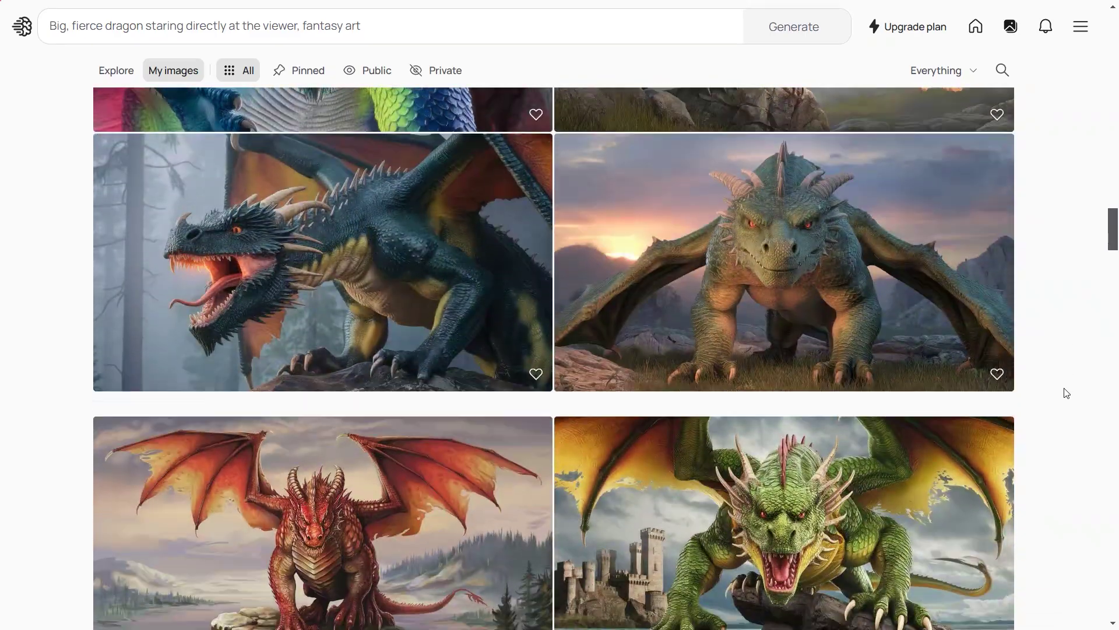
scroll(1066, 393, "down", 5)
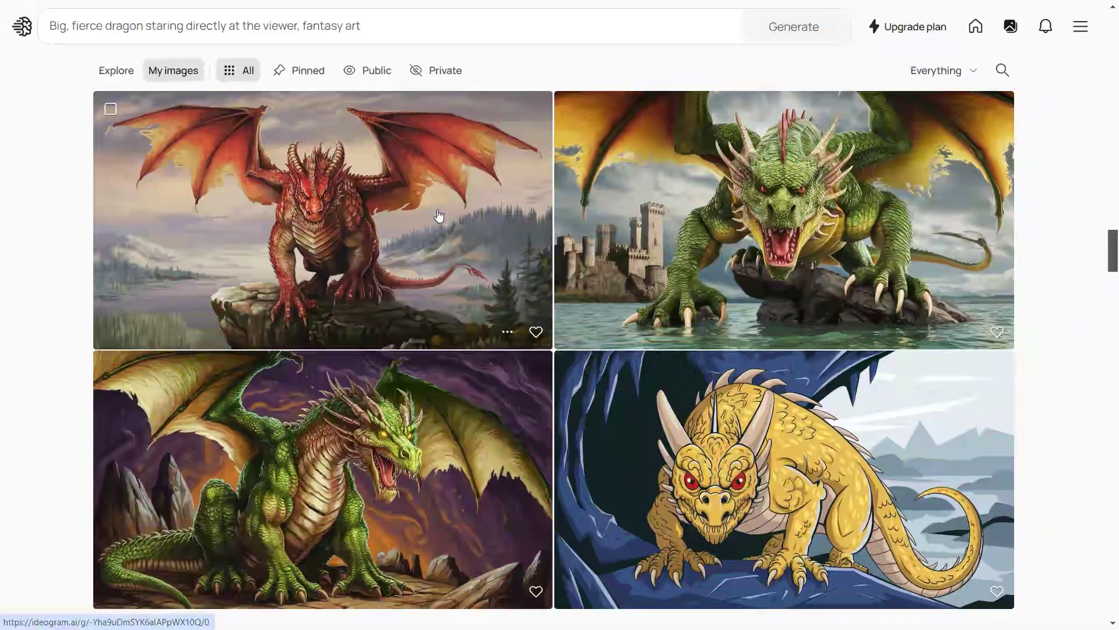
left_click(439, 216)
key("Right")
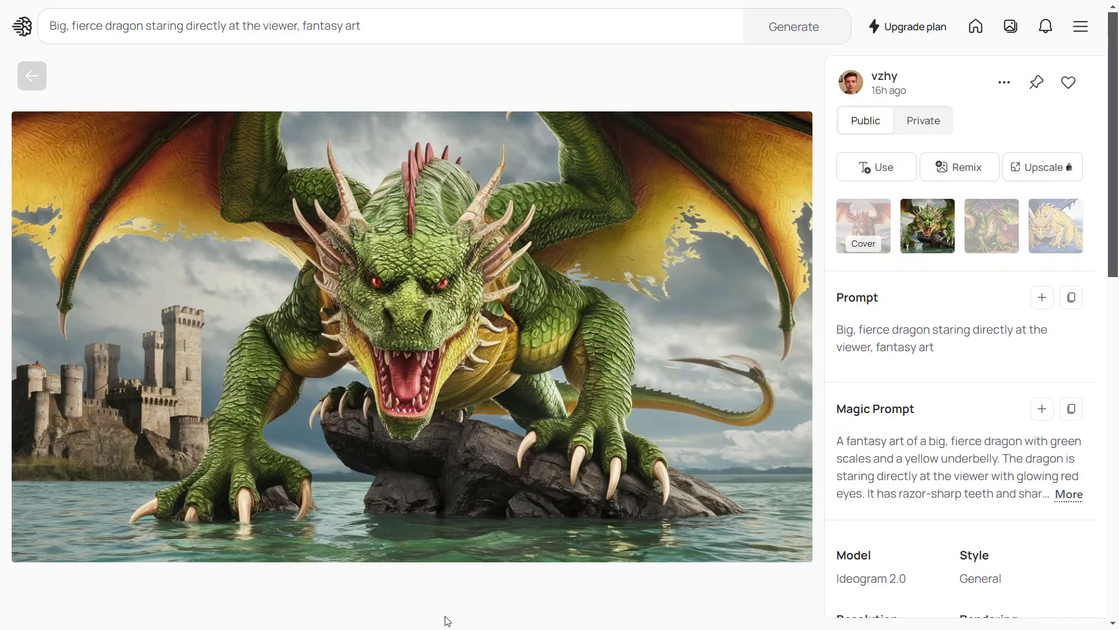
key("Right")
key("Right")
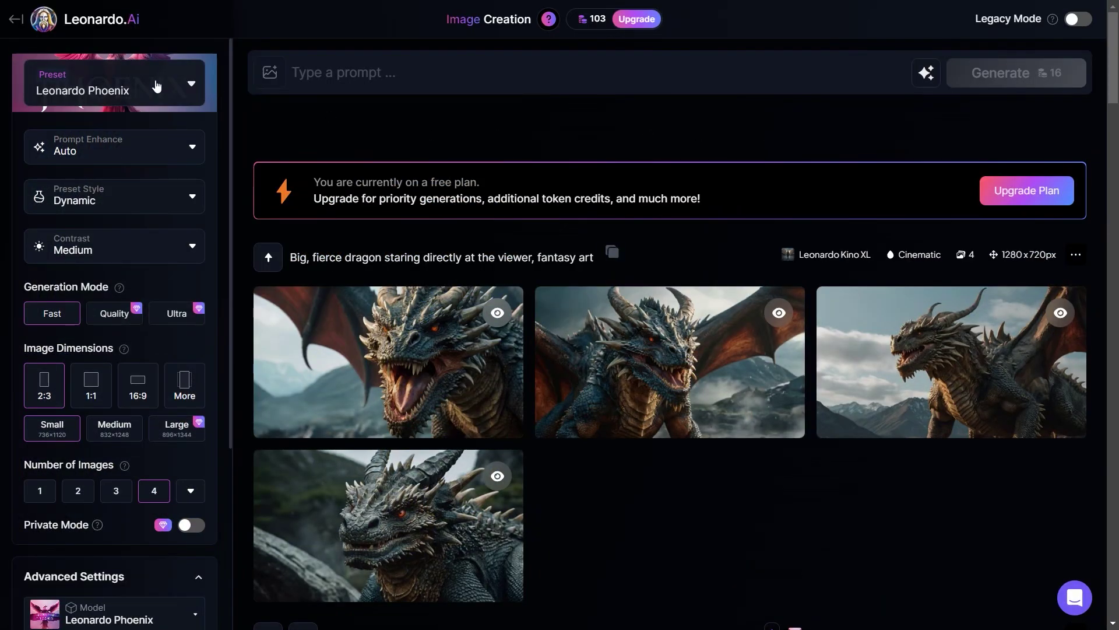
Select the Cinematic Kino style preset in Leonardo.Ai.
left_click(157, 86)
left_click(617, 181)
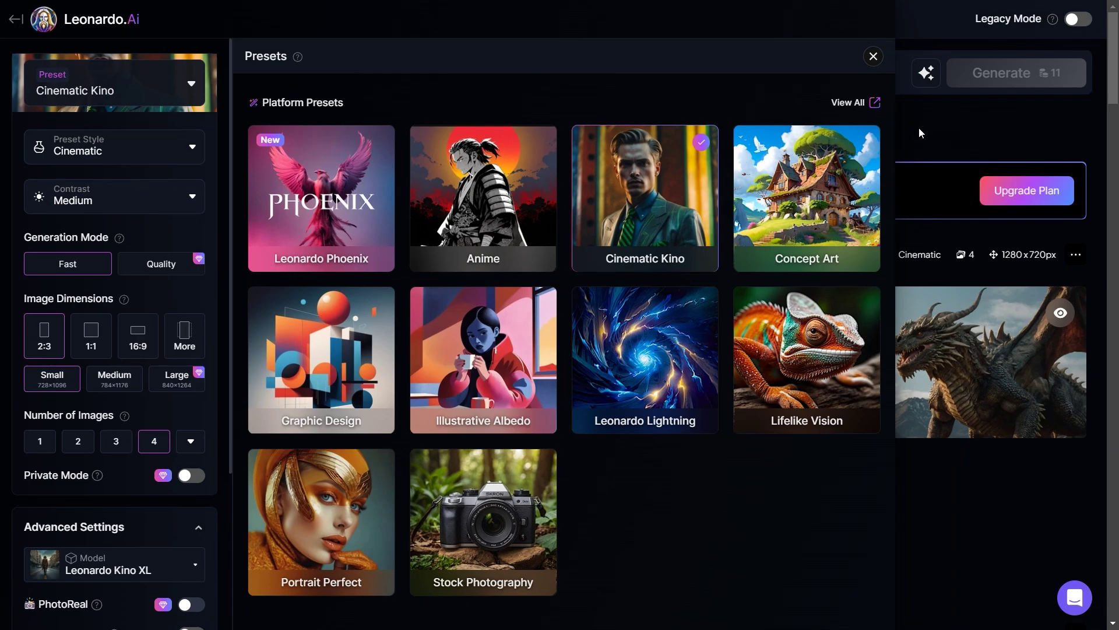
left_click(873, 56)
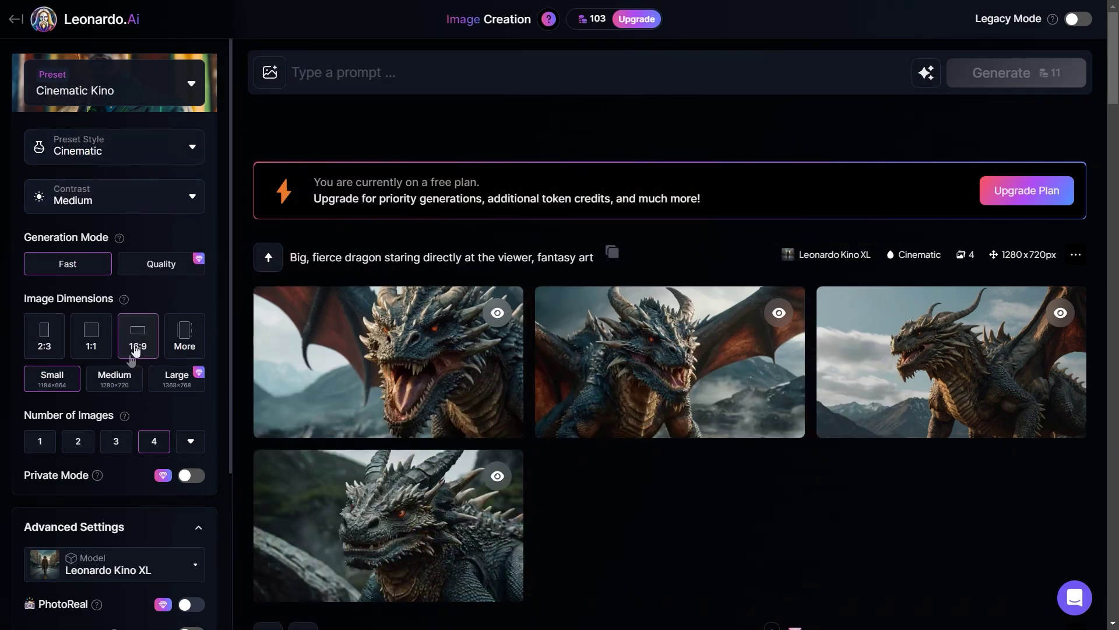
Reuse the previous dragon prompt and generate a new batch of four 16:9 images.
scroll(105, 467, "down", 2)
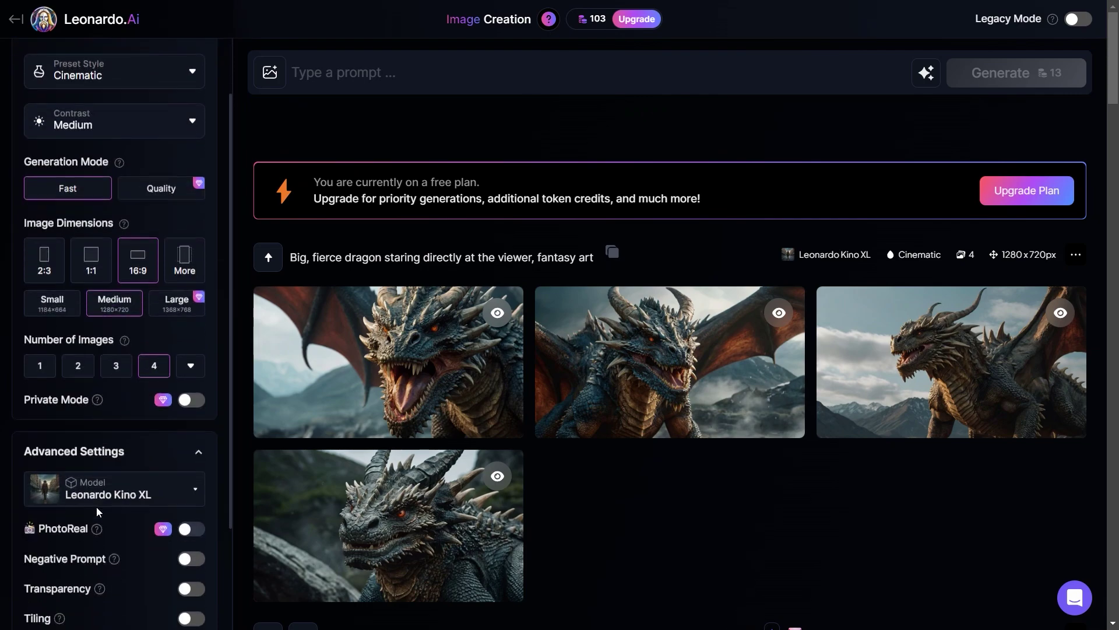
scroll(151, 404, "up", 2)
left_click(268, 257)
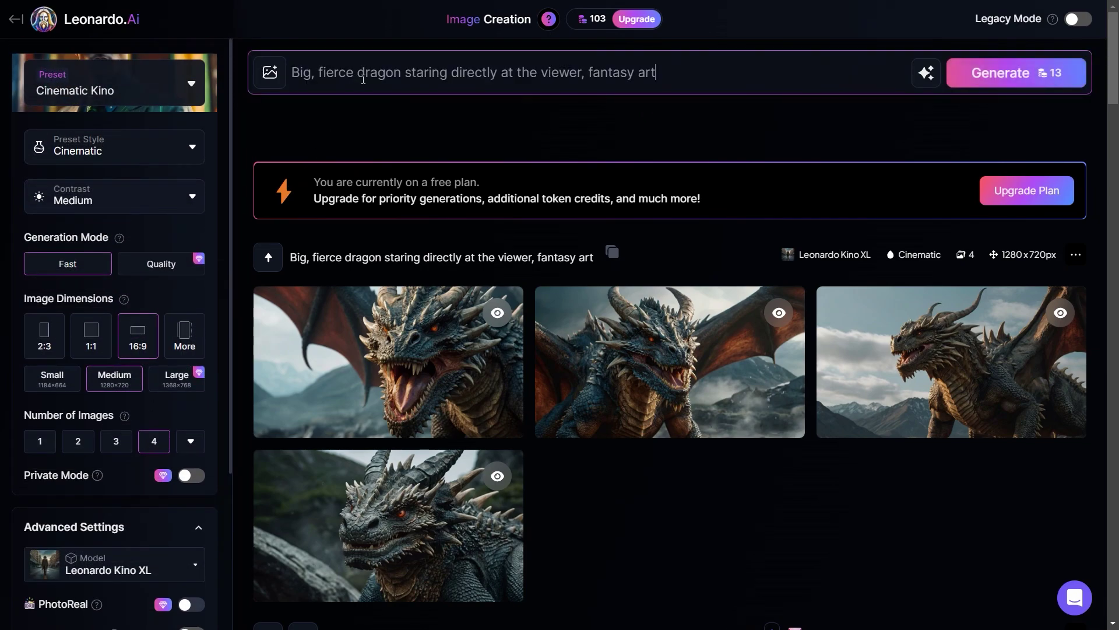
left_click(999, 85)
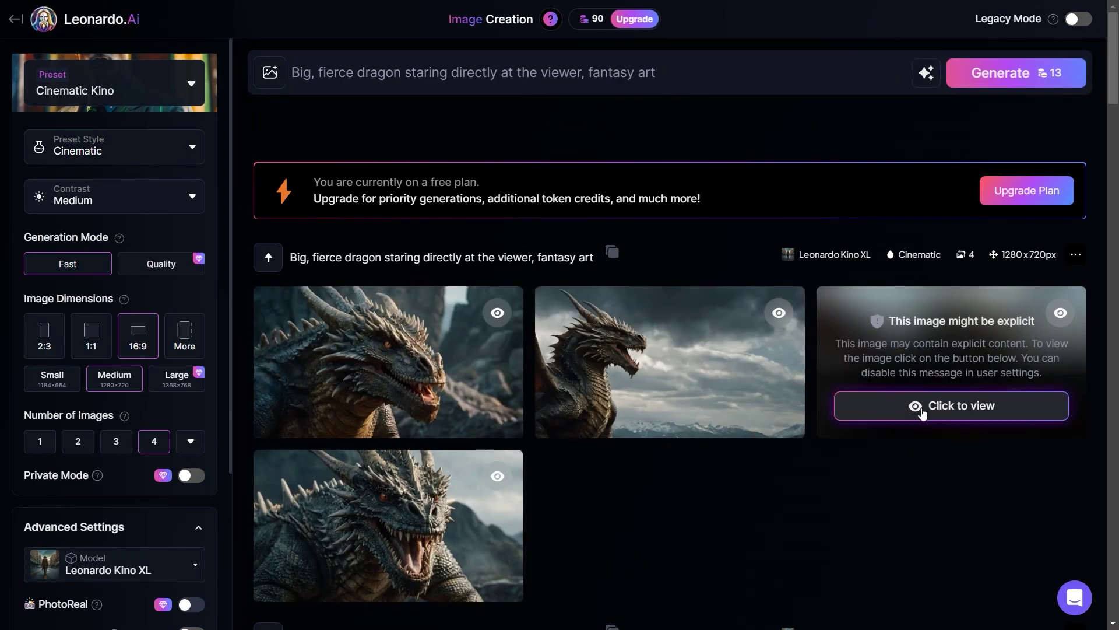
Reveal the explicit-flagged dragon and browse the new batch full-size from the first image.
left_click(927, 407)
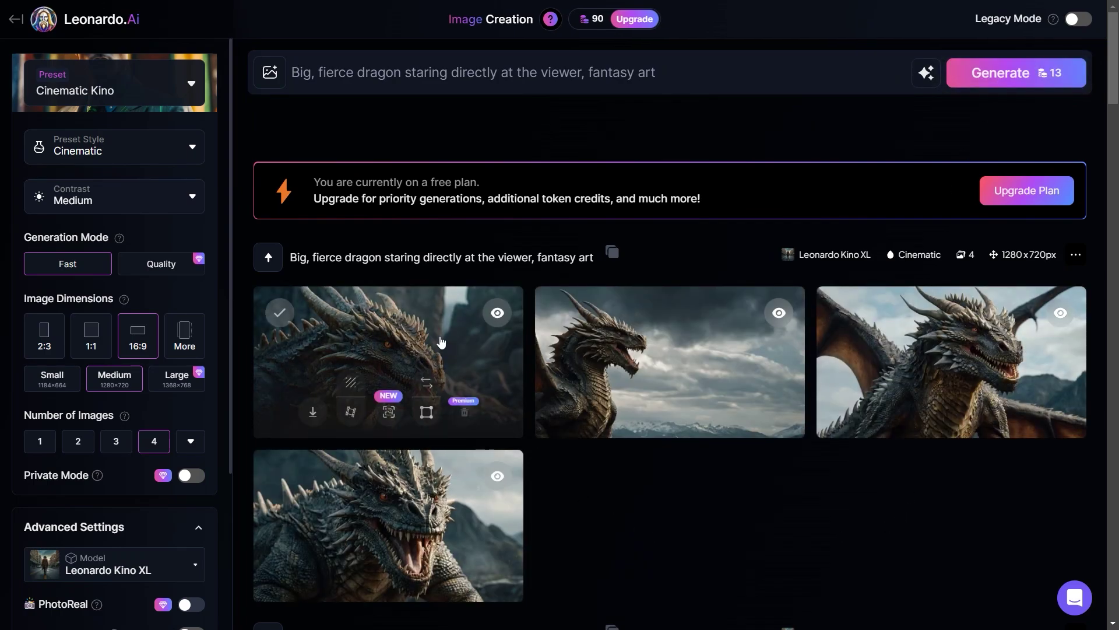
left_click(385, 402)
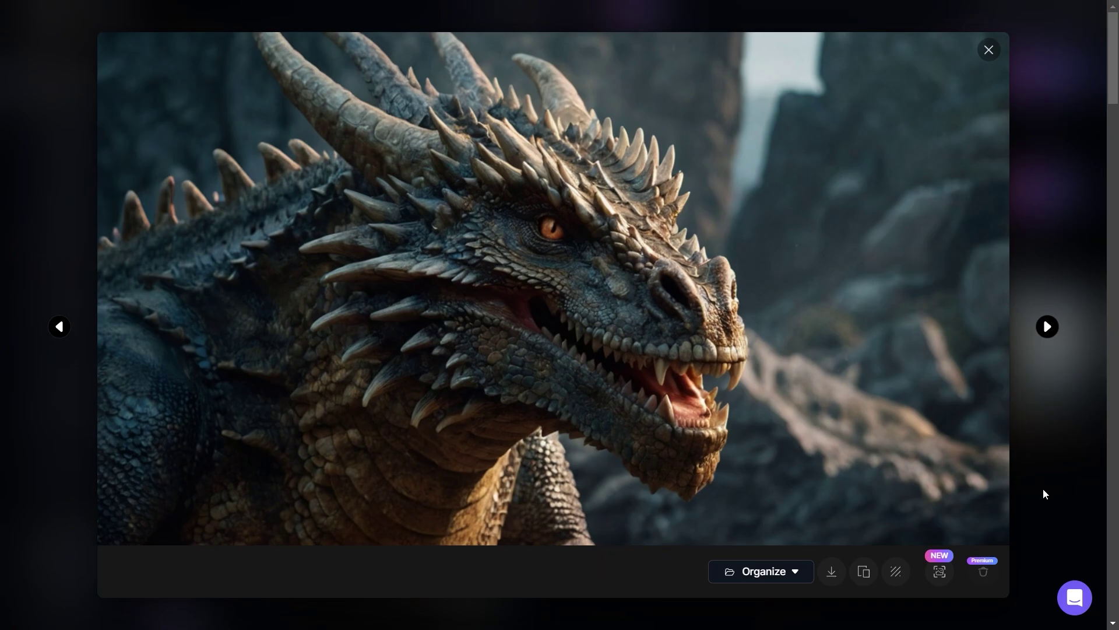
key("Right")
key("Right")
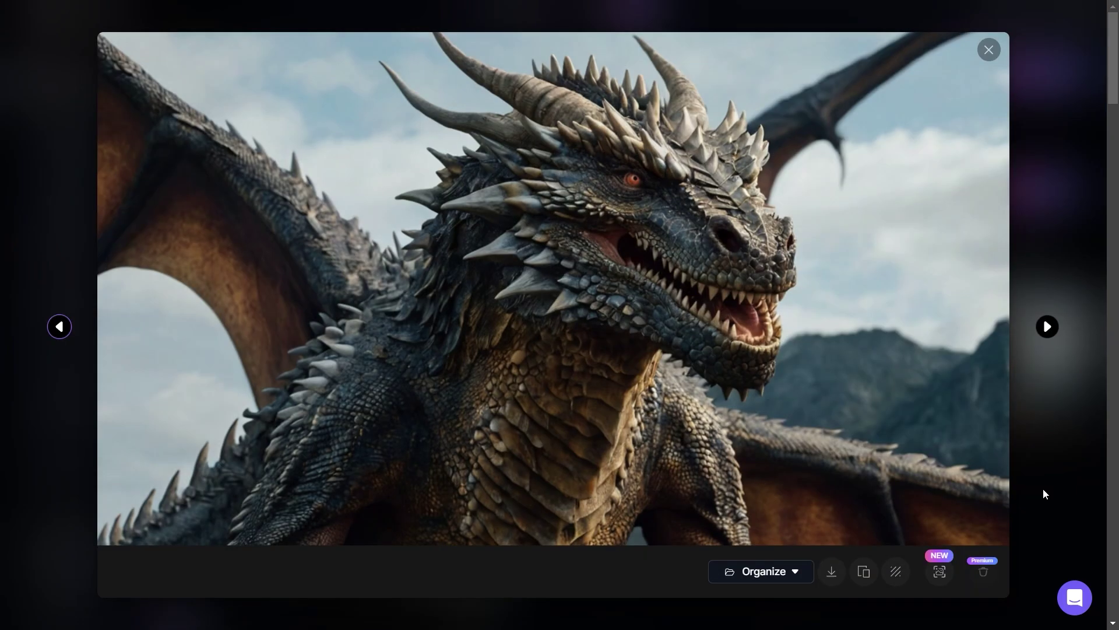
key("Right")
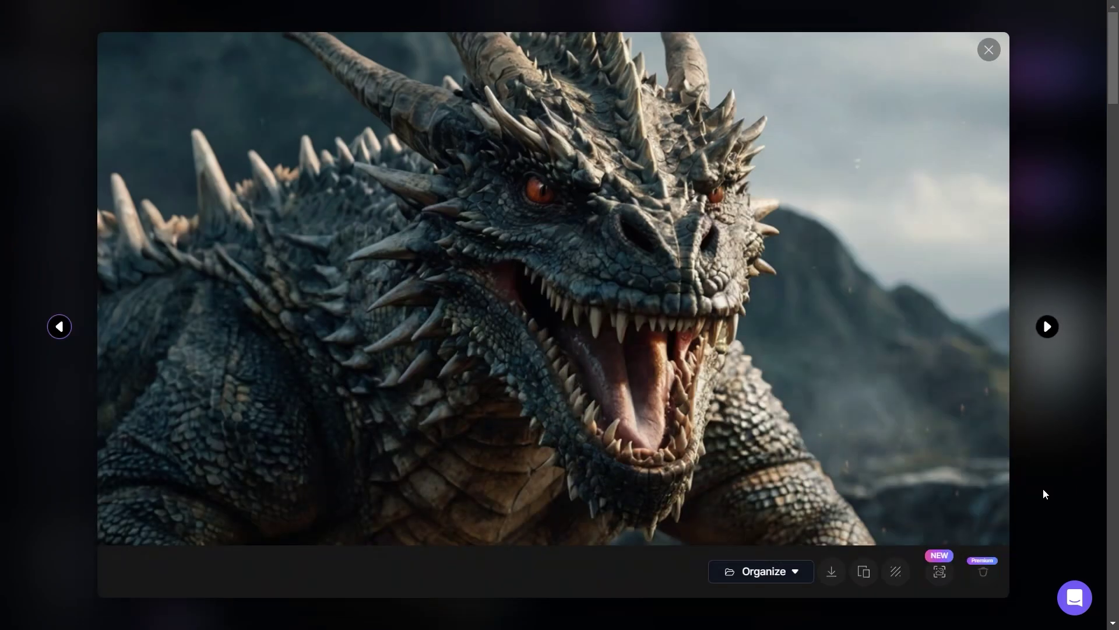
Set Krea's aspect ratio to 16:9 and paste the 'staring directly at the viewer' dragon prompt.
key("Escape")
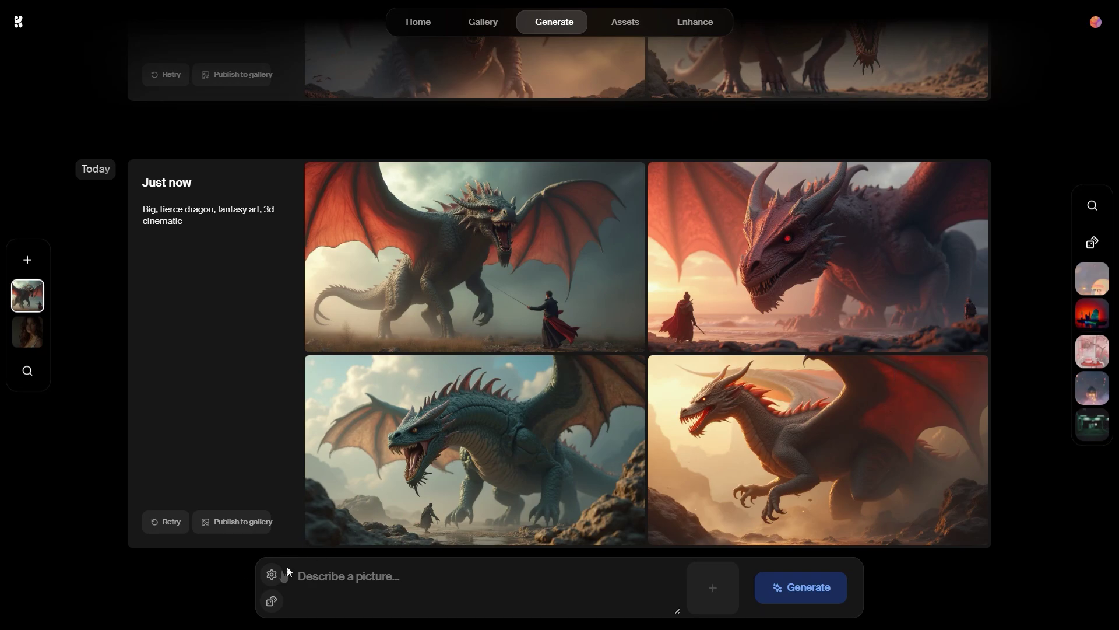
left_click(273, 577)
left_click(489, 469)
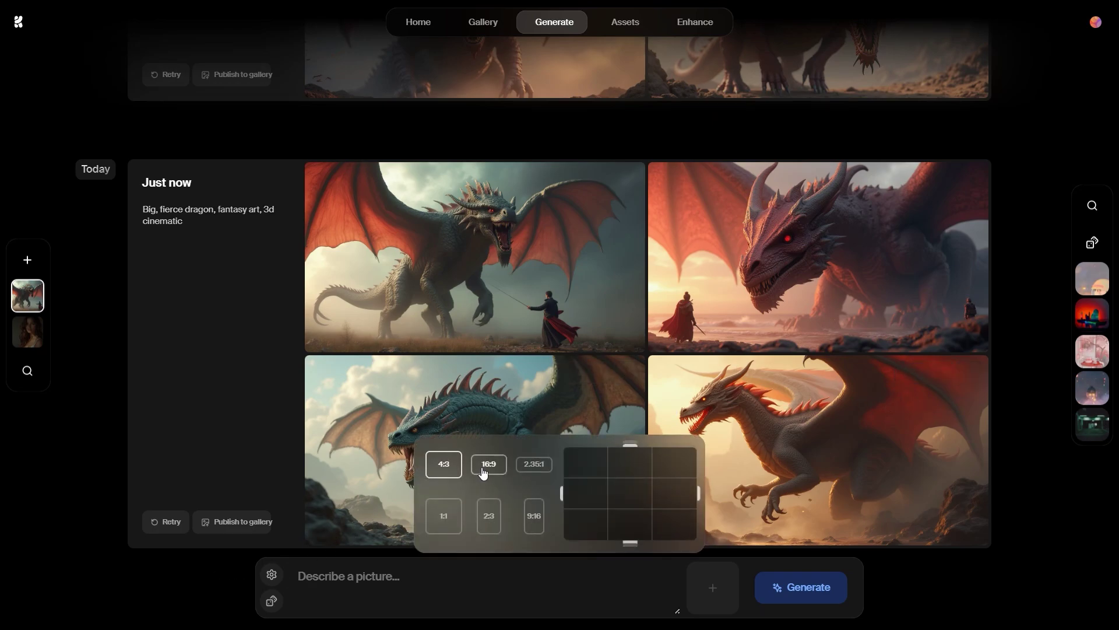
left_click(373, 576)
type("Big, fierce dragon staring directly at the viewer, fantasy art")
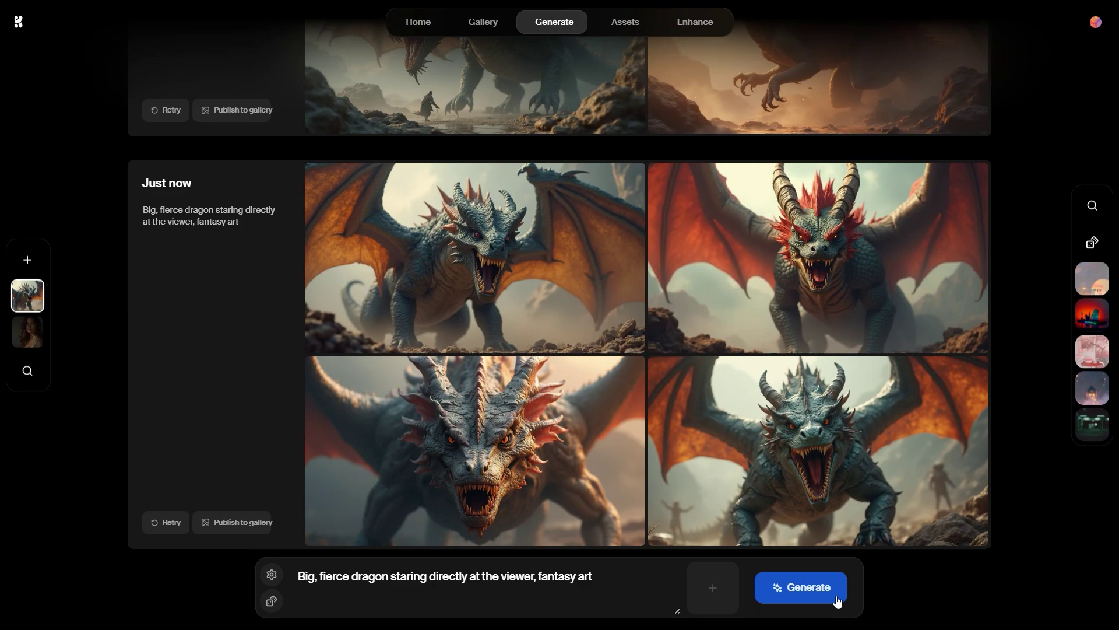
Browse the four generated dragons full-screen, starting from the top-left image.
left_click(549, 290)
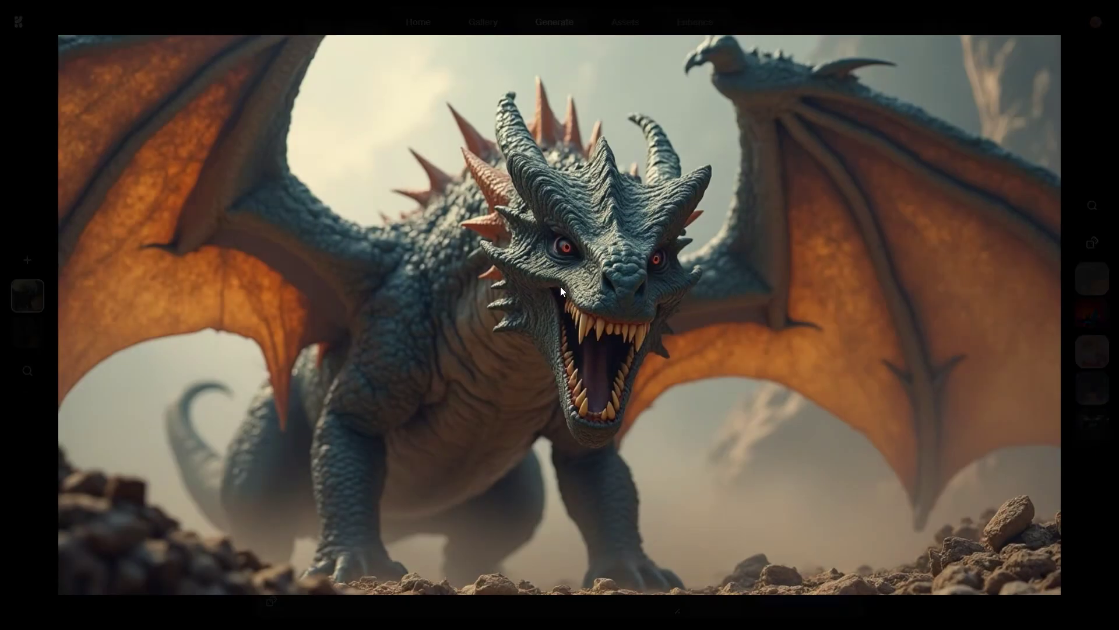
key("Right")
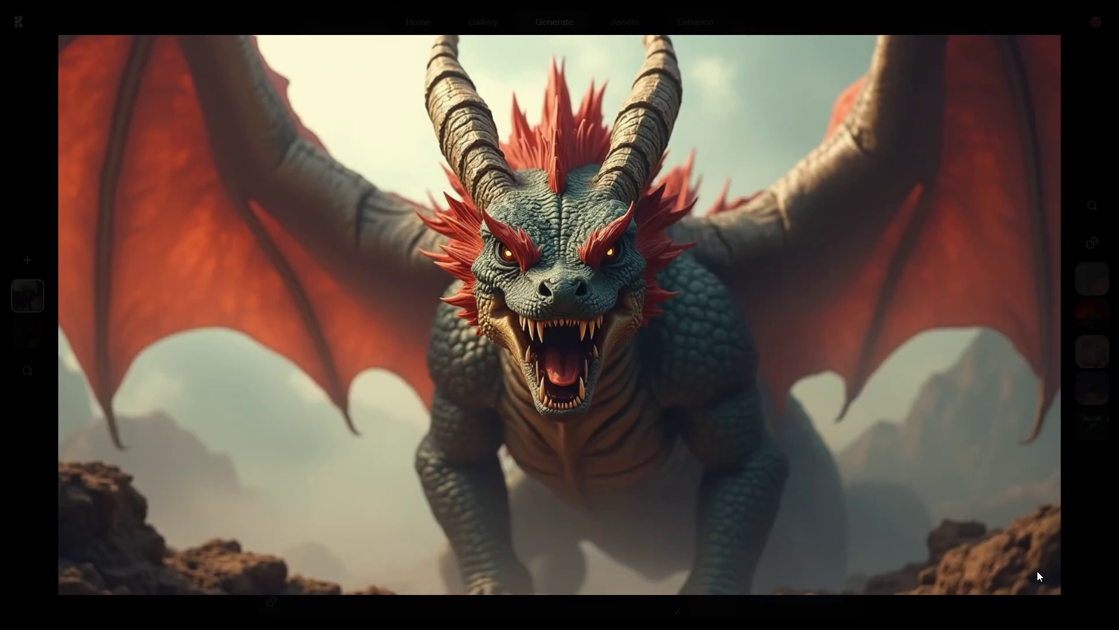
key("Right")
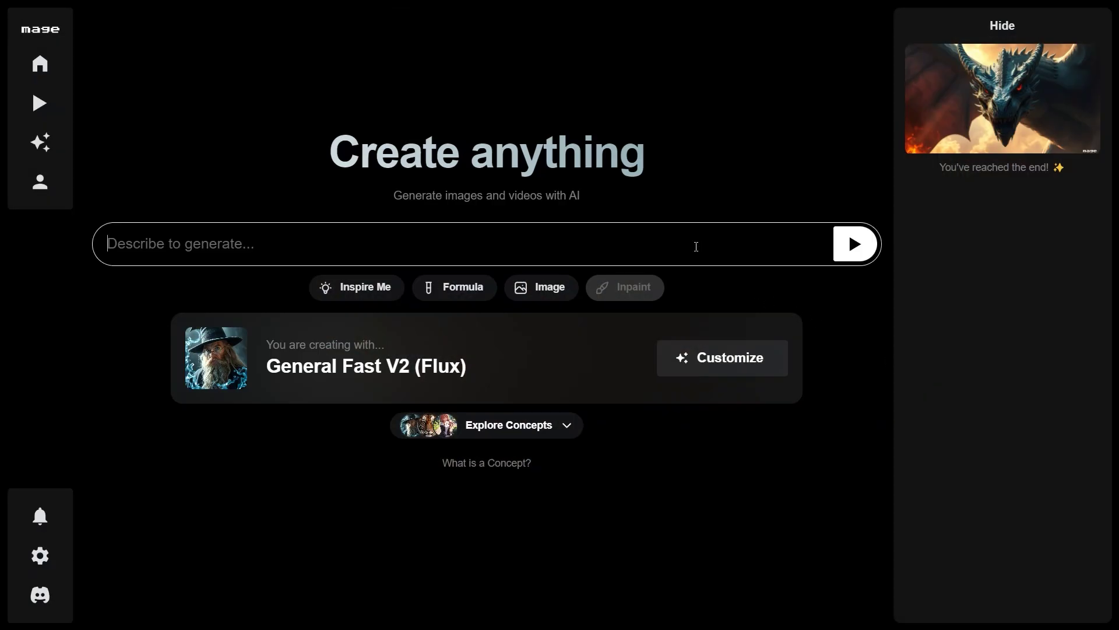
Paste the dragon prompt into Mage and generate dragon images, viewing the first results.
type("Big, fierce dragon staring directly at the viewer, fantasy art")
left_click(731, 357)
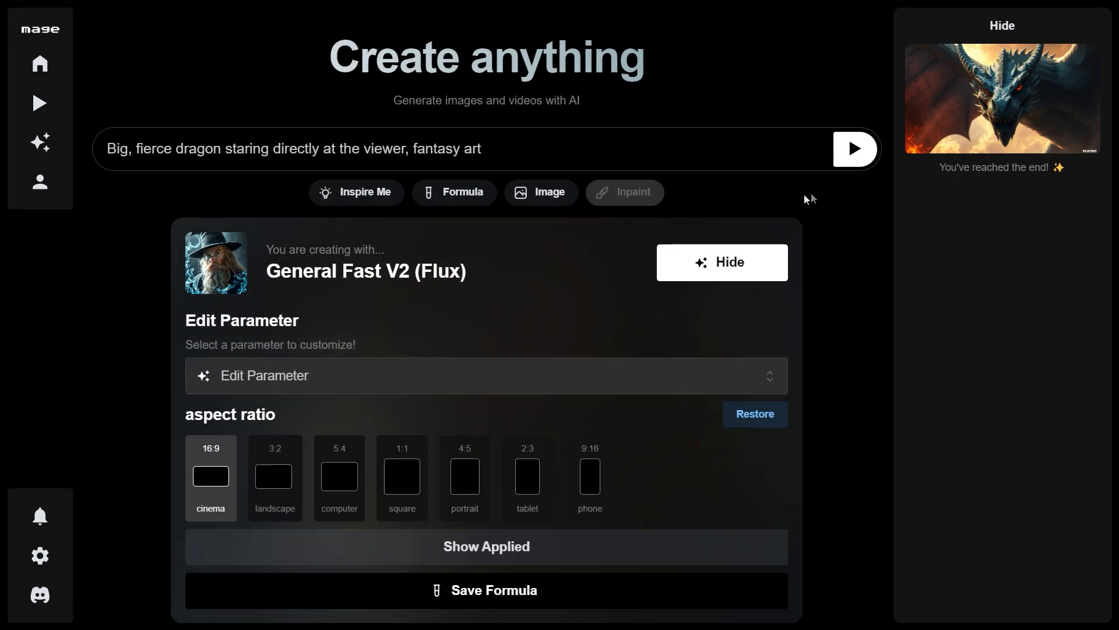
left_click(855, 149)
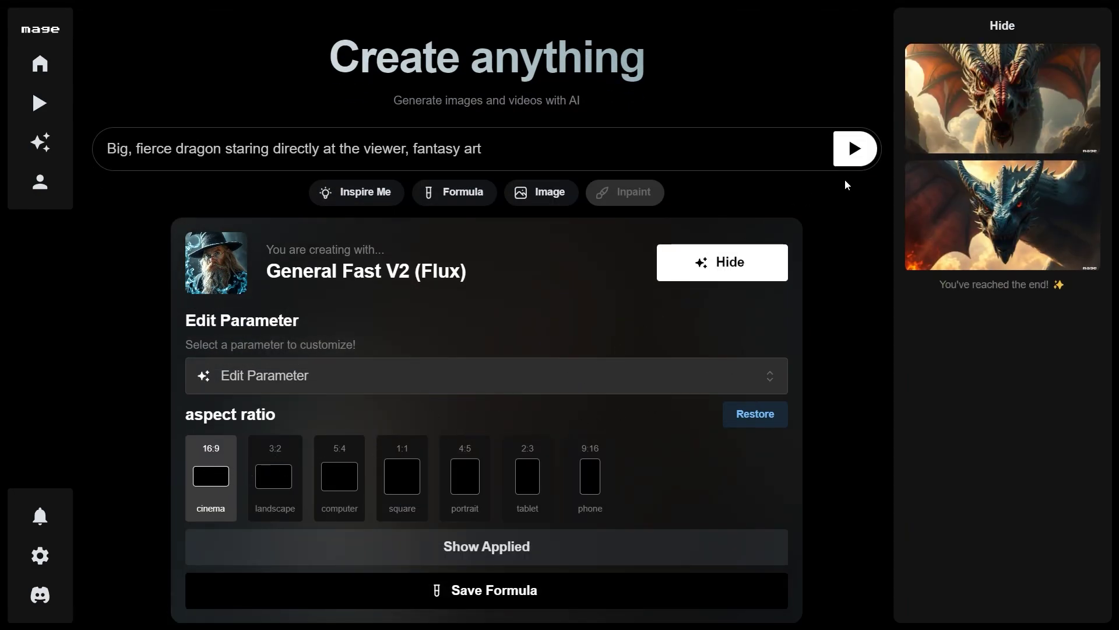
left_click(944, 105)
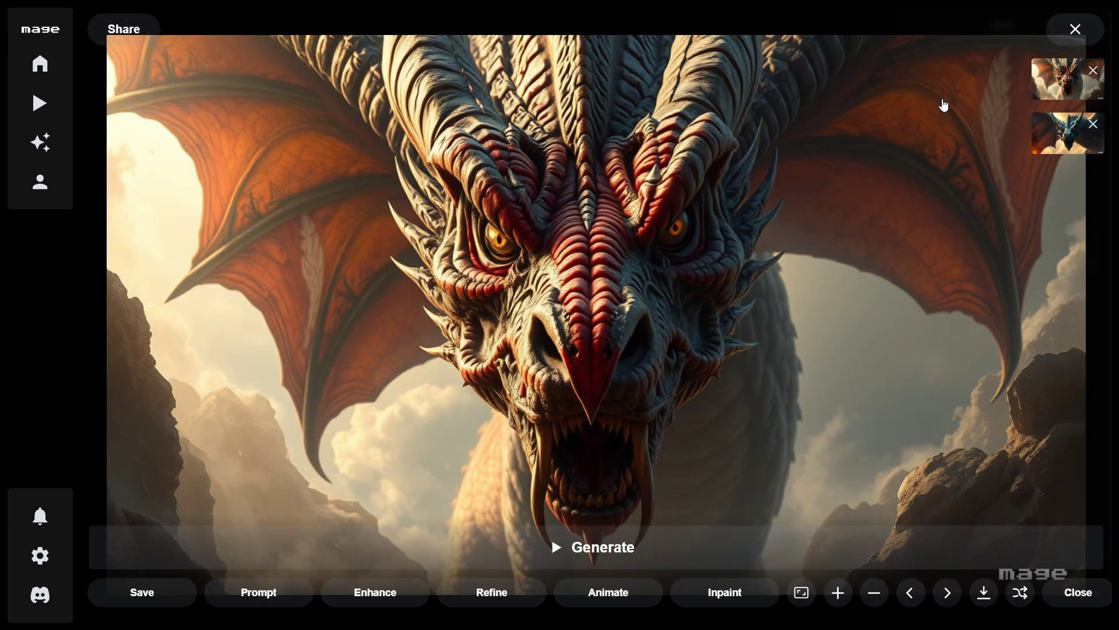
left_click(1044, 135)
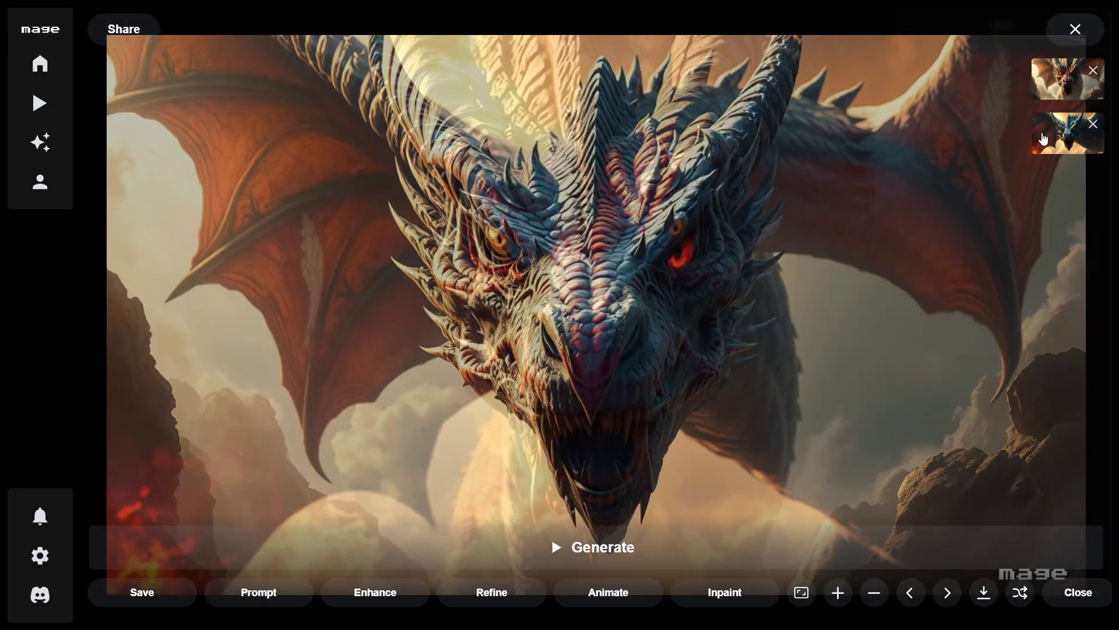
left_click(1078, 30)
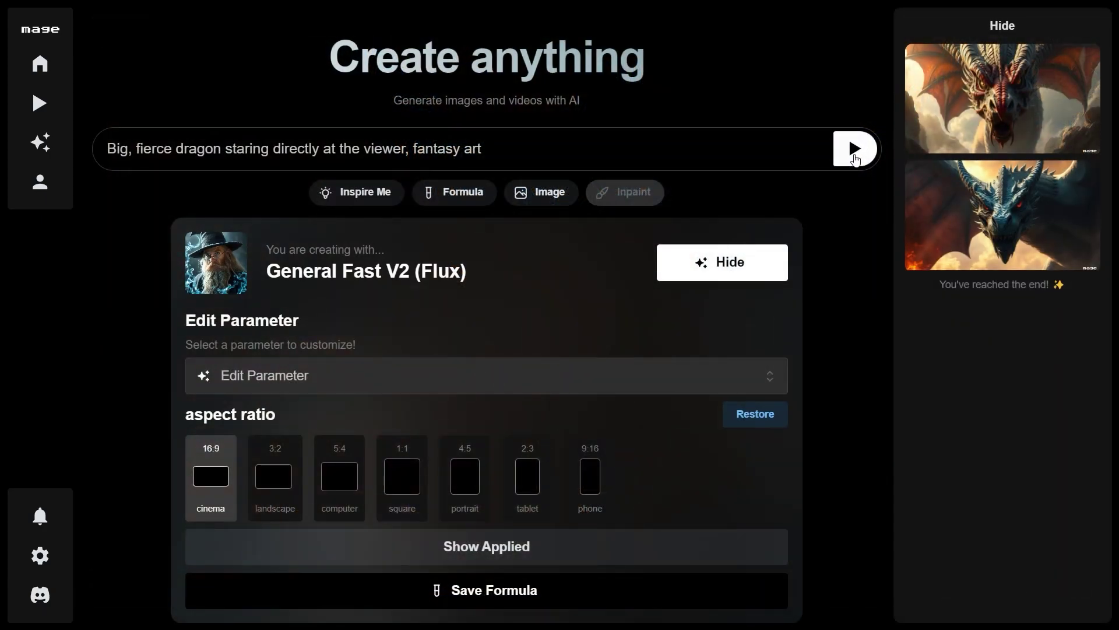
left_click(748, 272)
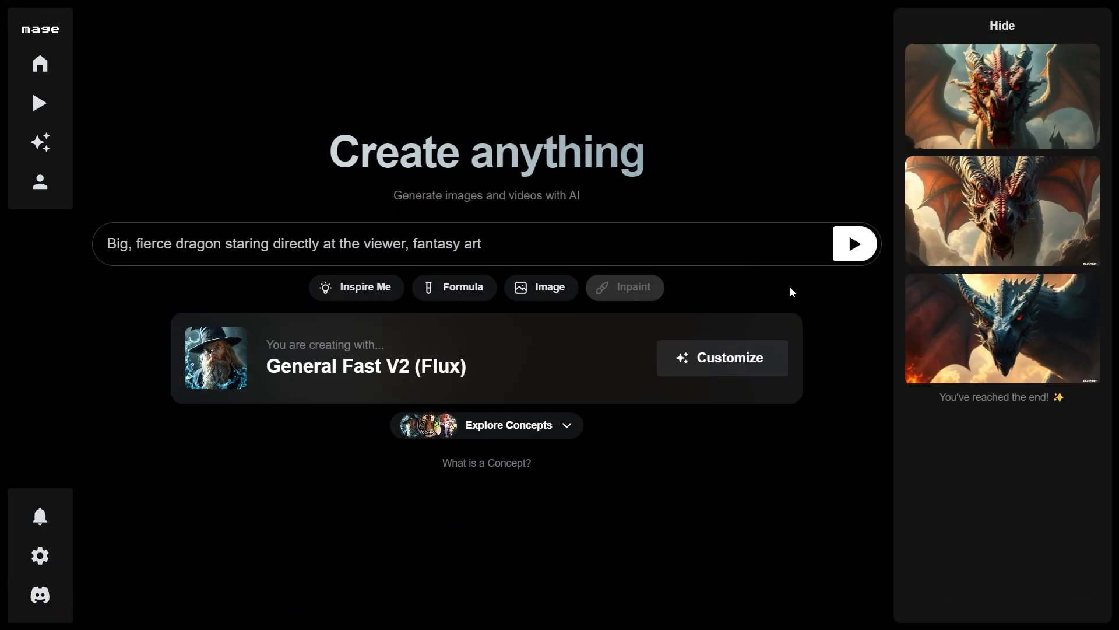
Review the newest dragons full-screen, then insert 'dark' before 'dragon' in the prompt.
left_click(975, 97)
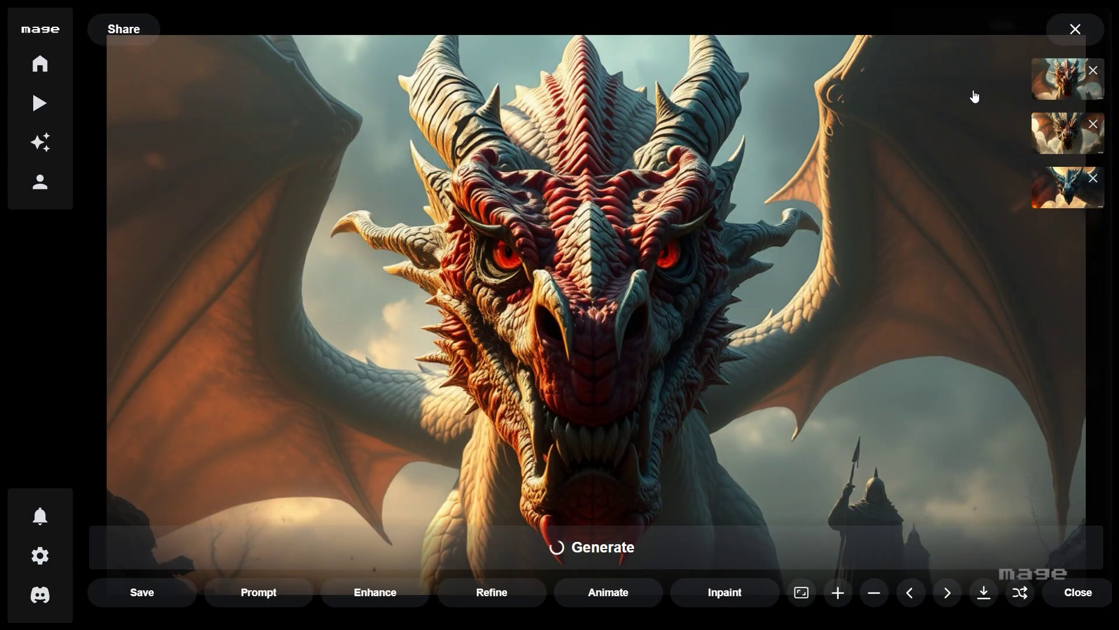
left_click(1073, 34)
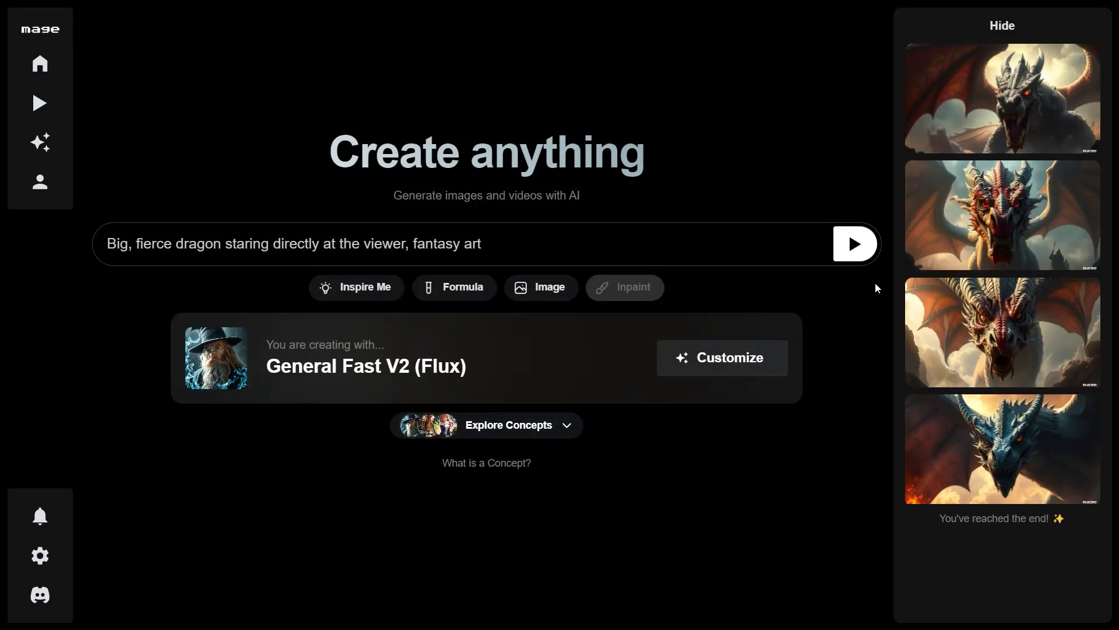
left_click(998, 83)
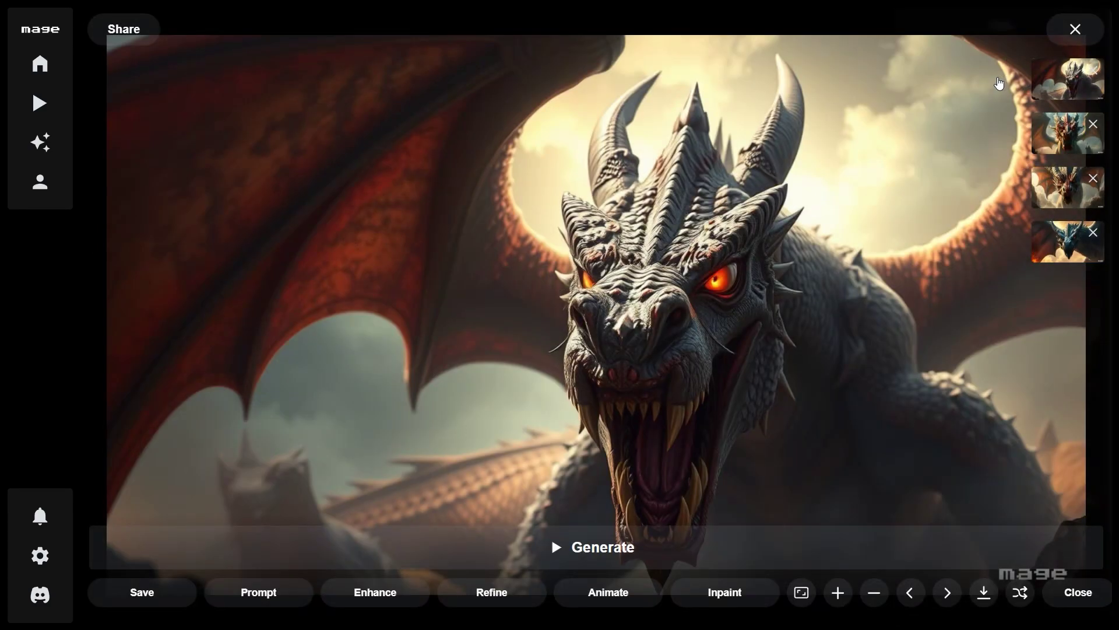
left_click(1056, 34)
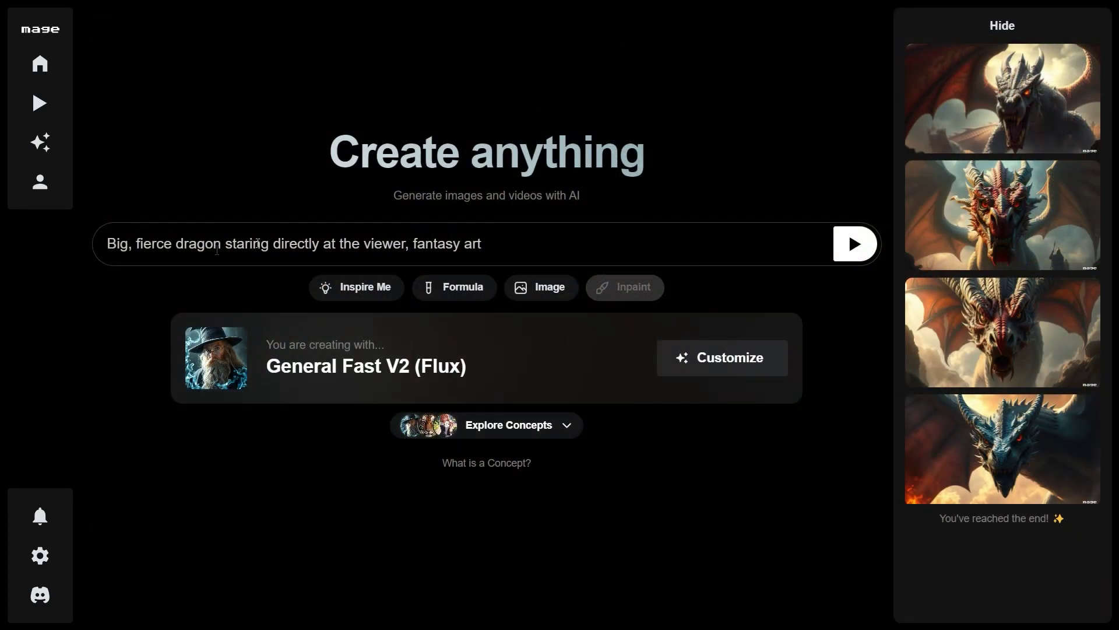
left_click(174, 245)
type("dark")
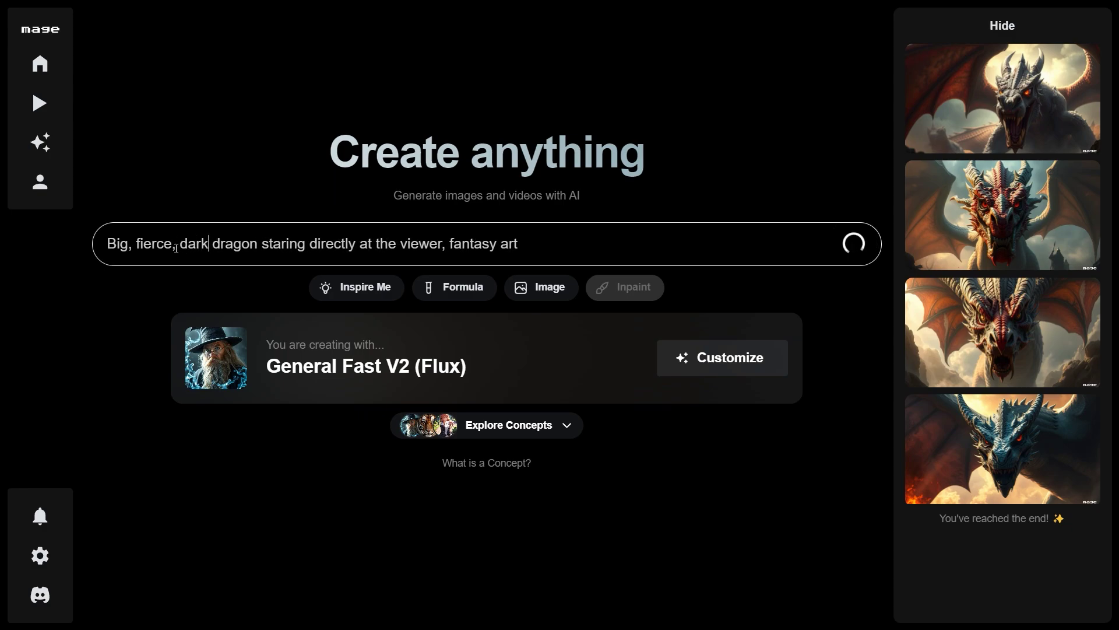
View Mage's newest dark dragon, then replace Firefly's example prompt with the dragon prompt.
left_click(951, 96)
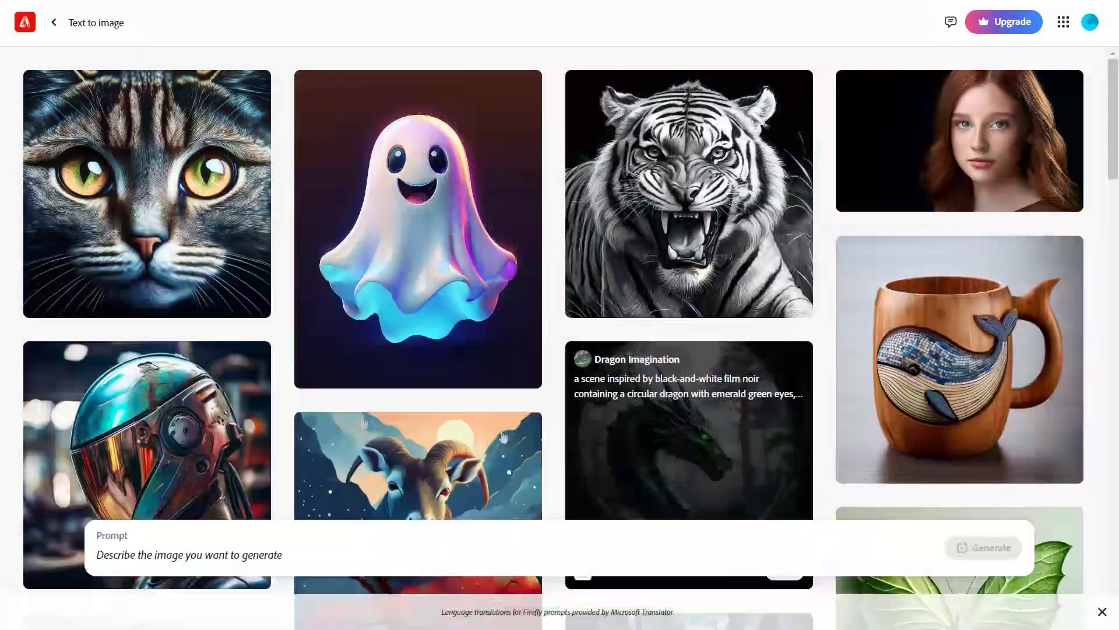
left_click(200, 455)
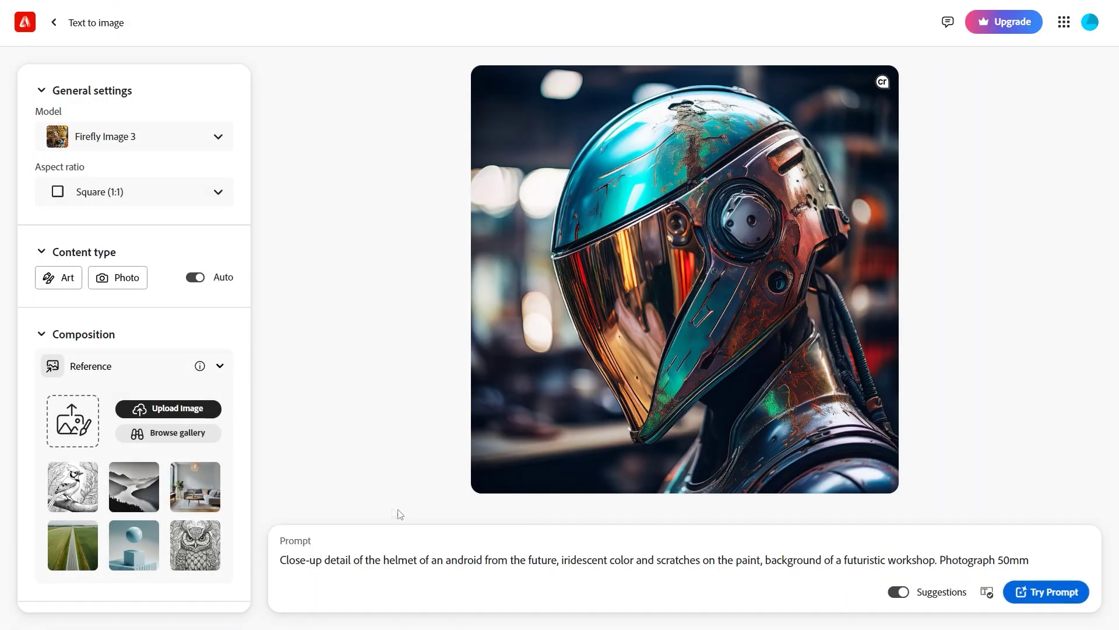
key("ctrl+a")
key("BackSpace")
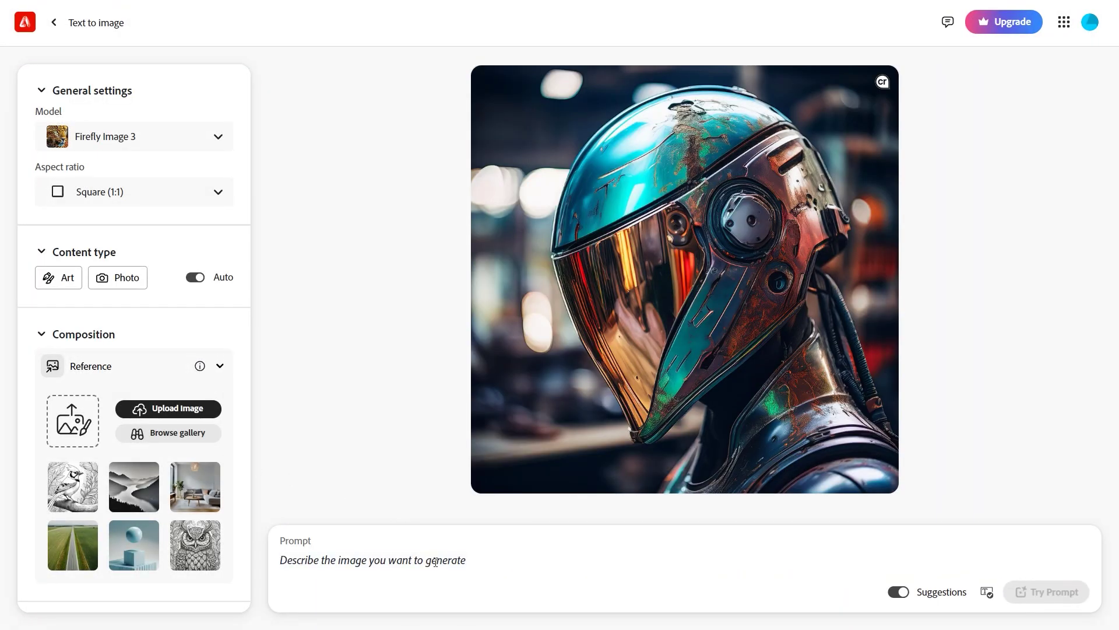
type("Big, fierce dragon staring directly at the viewer, fantasy art")
Set the aspect ratio to Widescreen (16:9) and scroll the settings down to Effects.
left_click(175, 195)
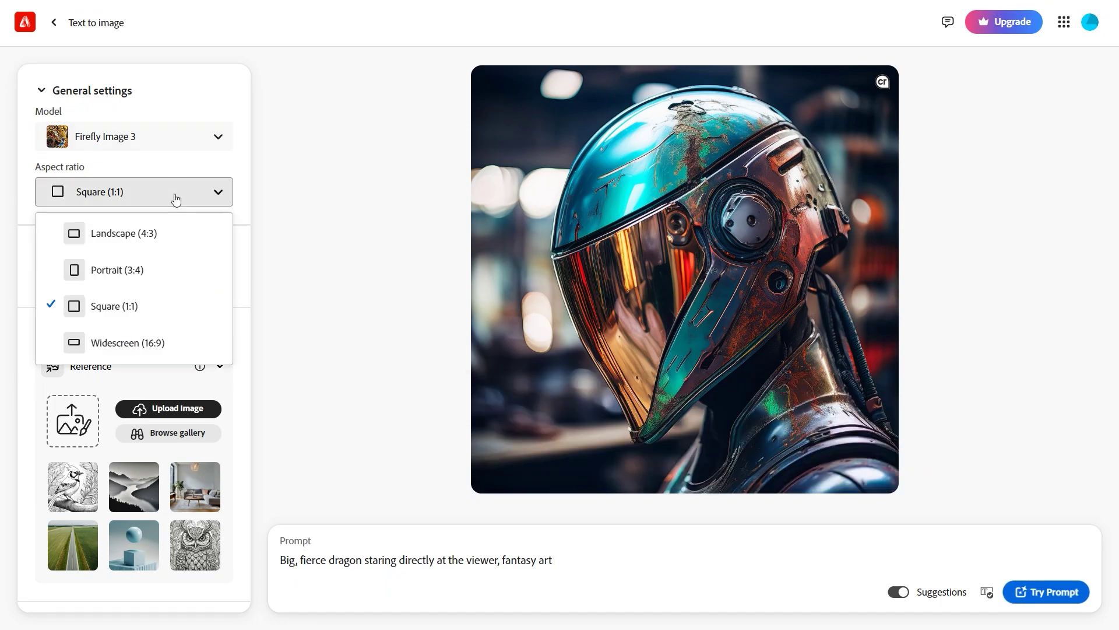
left_click(145, 342)
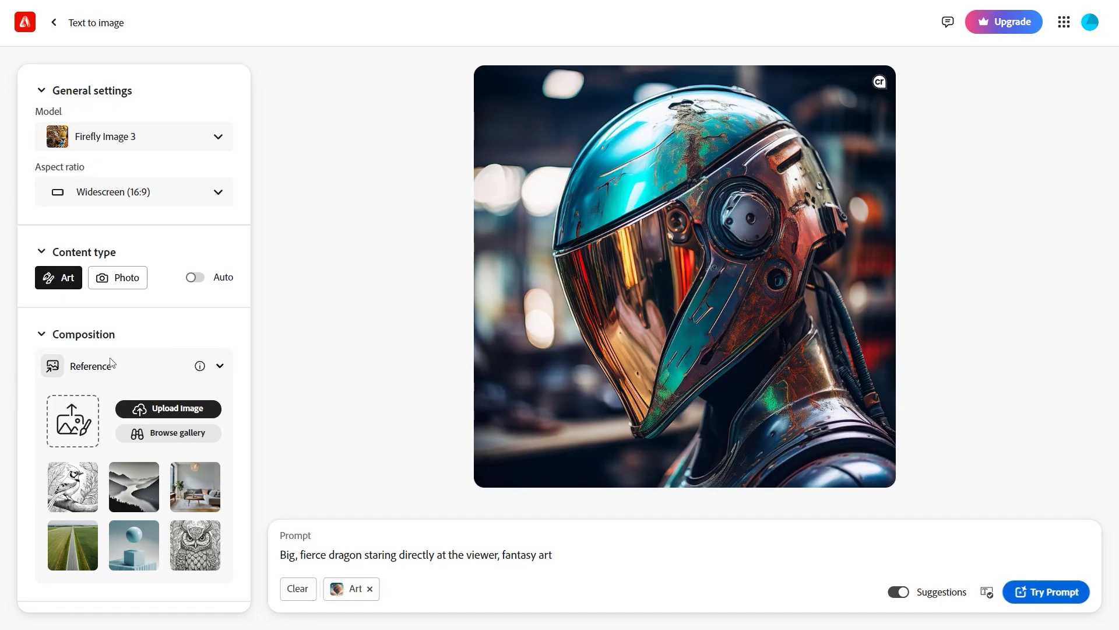
scroll(114, 365, "down", 3)
scroll(114, 365, "down", 10)
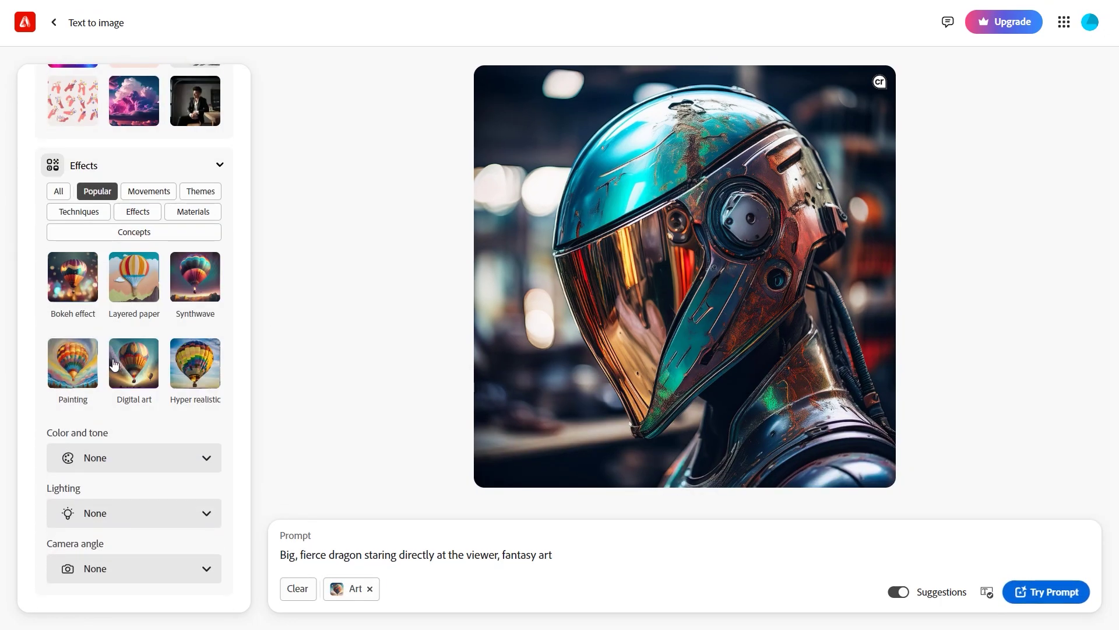
Generate four widescreen dragons and step through them full-screen to the blue-orange dragon head.
left_click(1049, 592)
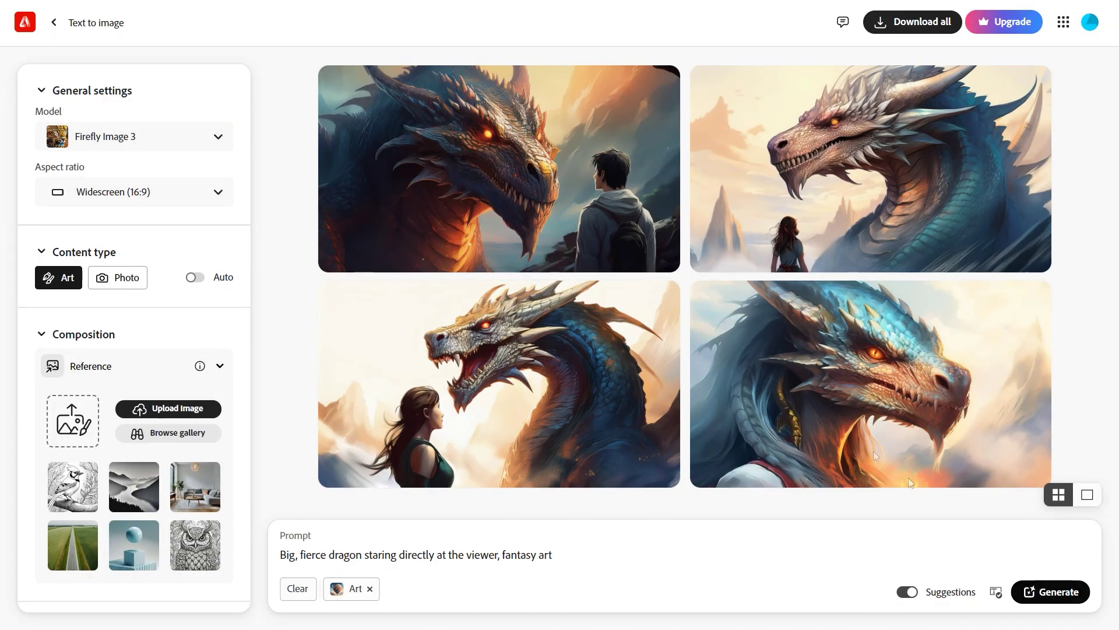
left_click(624, 142)
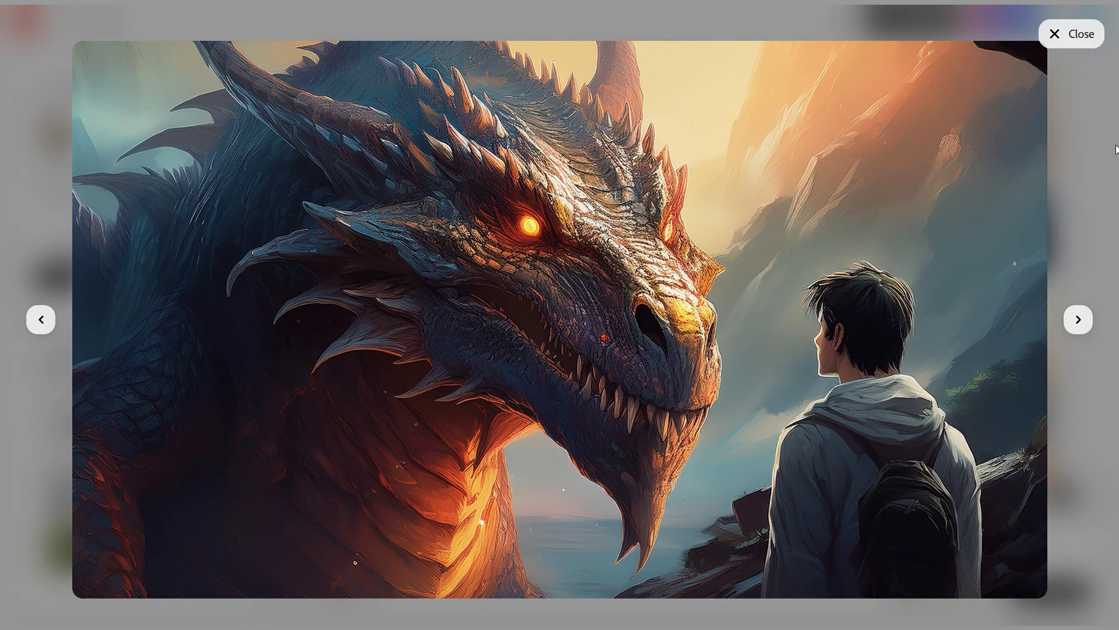
key("Right")
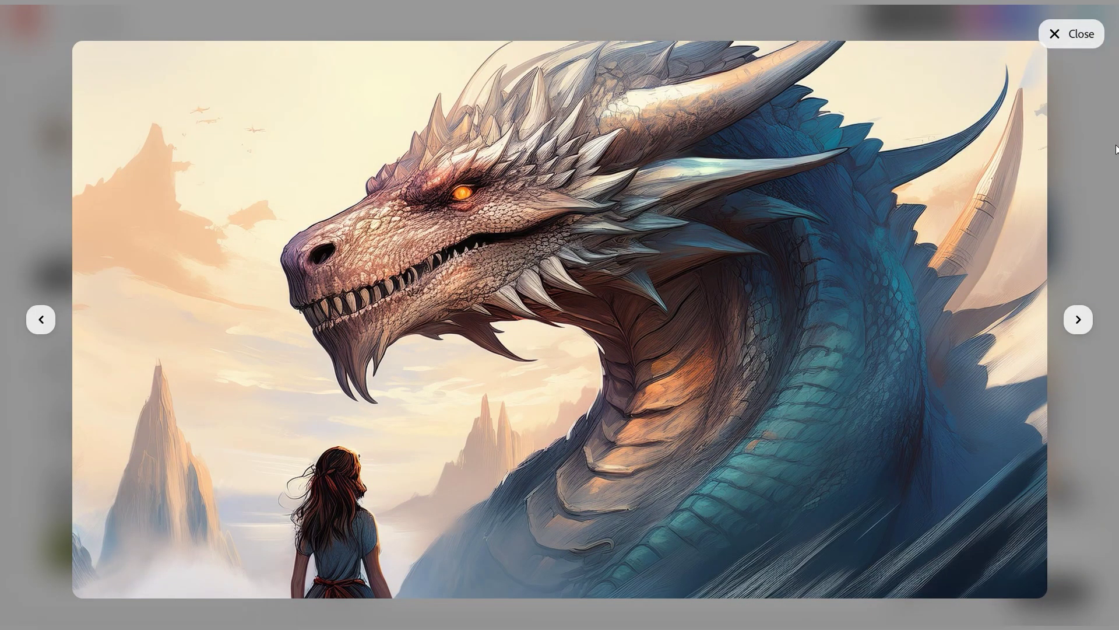
key("Right")
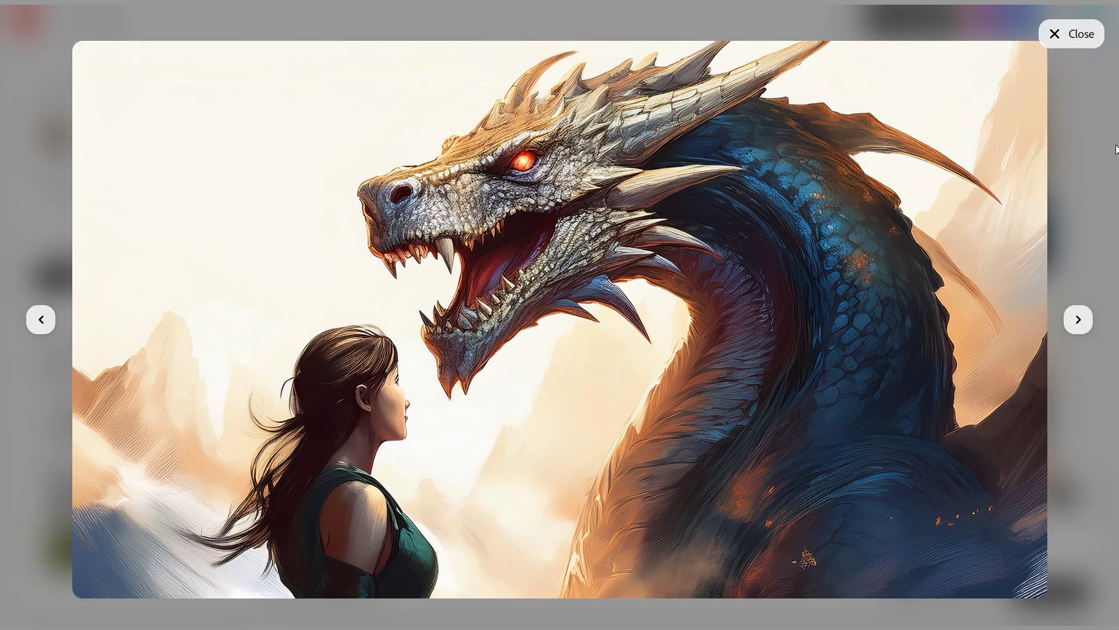
key("Right")
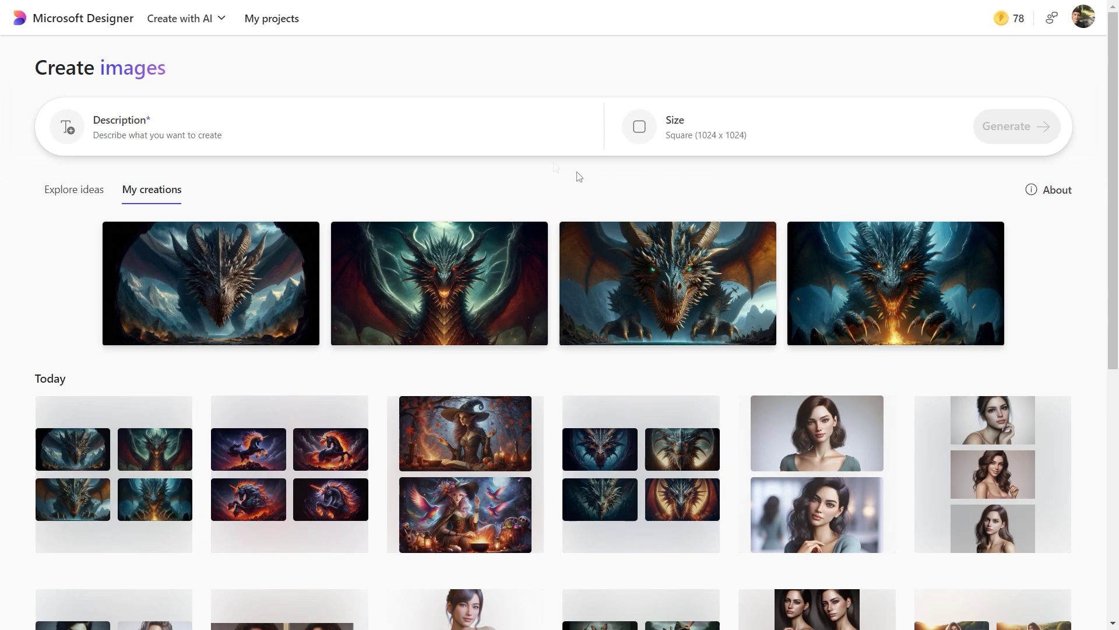
Paste the fierce dragon prompt into Microsoft Designer and generate wide 1792 x 1024 images.
left_click(490, 130)
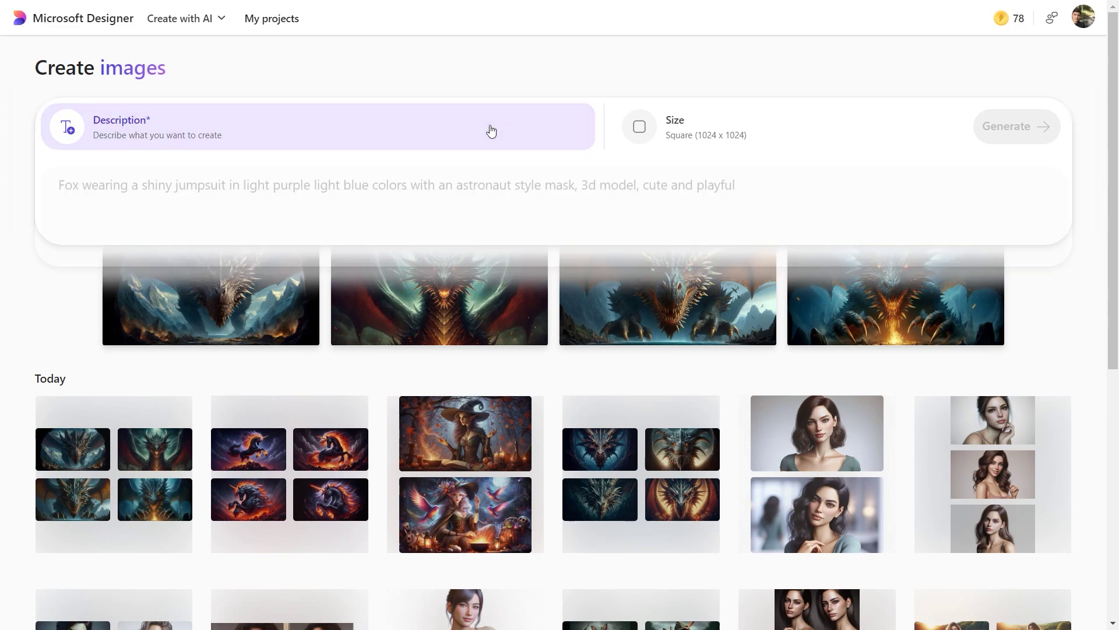
type("Big, fierce dragon staring directly at the viewer, fantasy art")
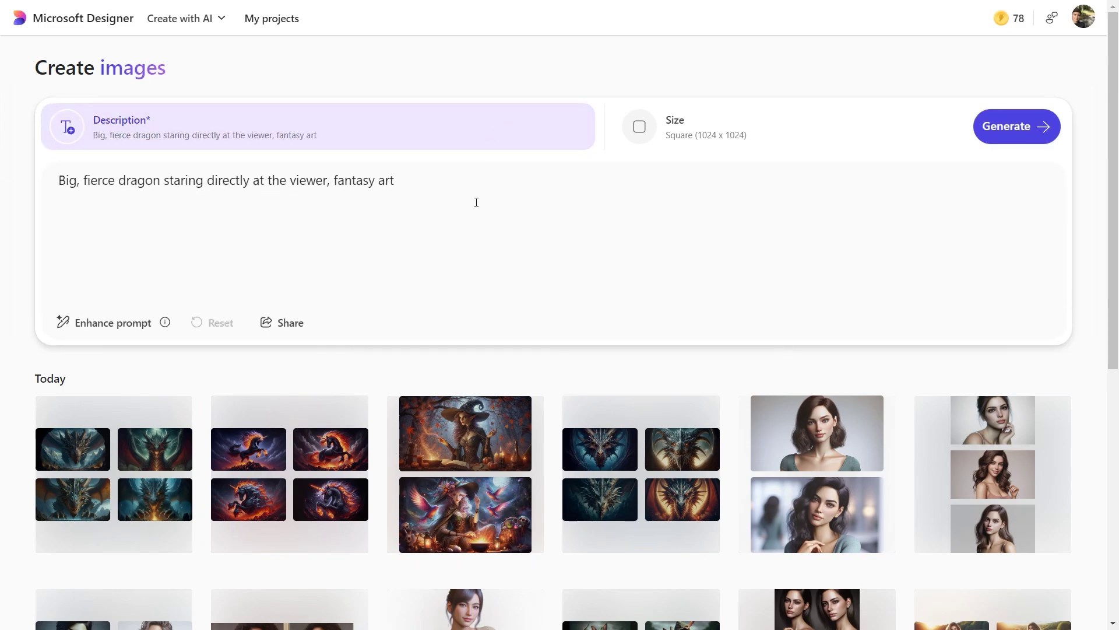
left_click(702, 149)
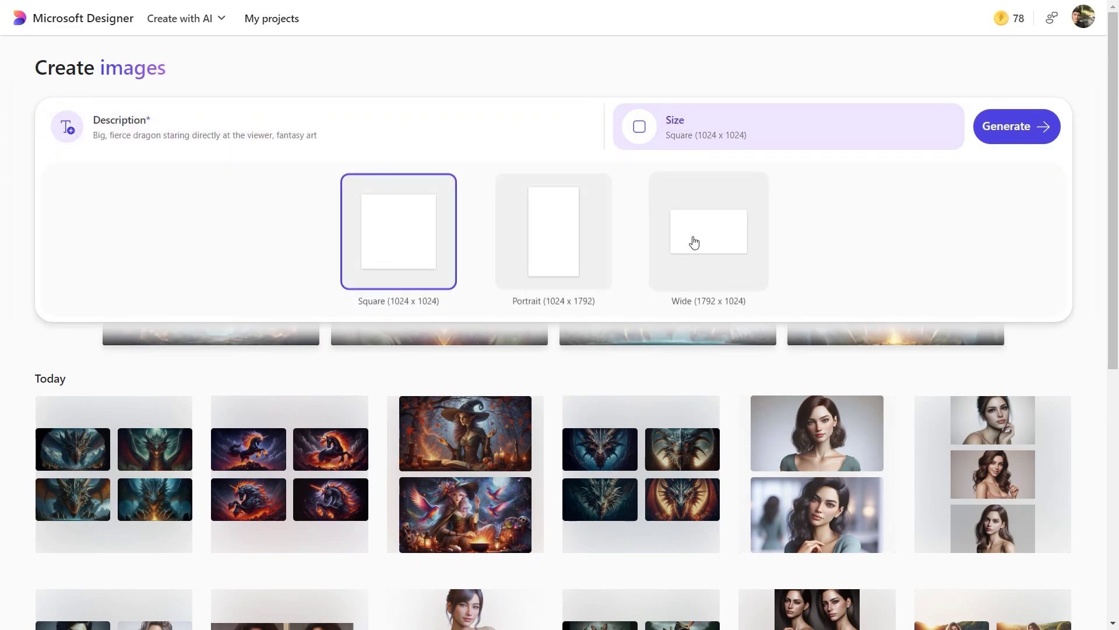
left_click(693, 242)
left_click(1012, 124)
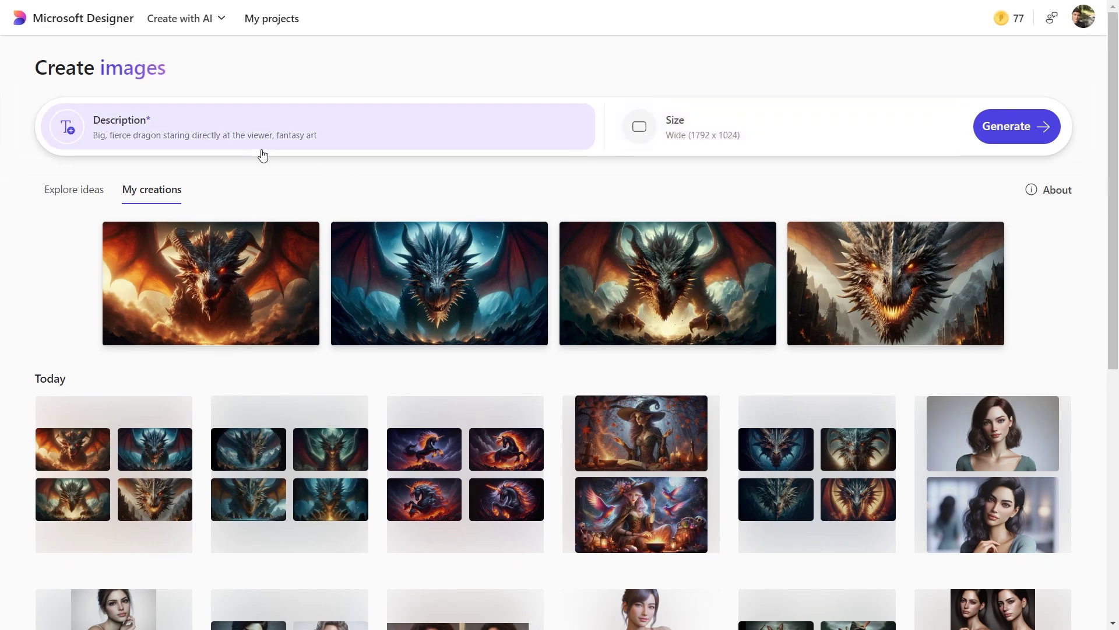
Preview the four generated dragon images one after another, ending on the last.
left_click(220, 251)
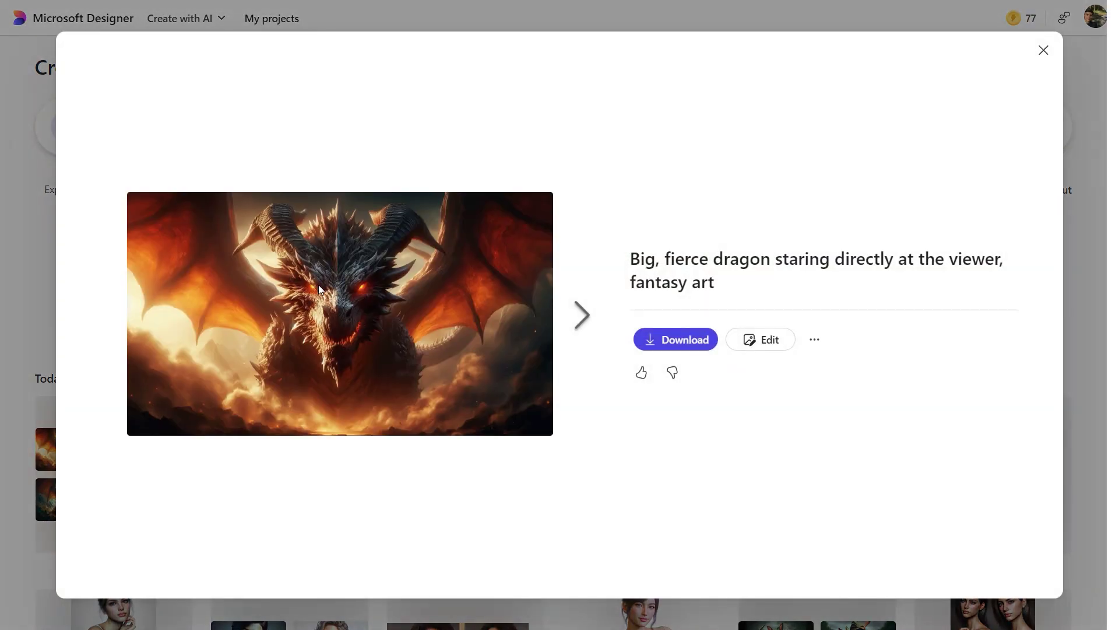
key("Right")
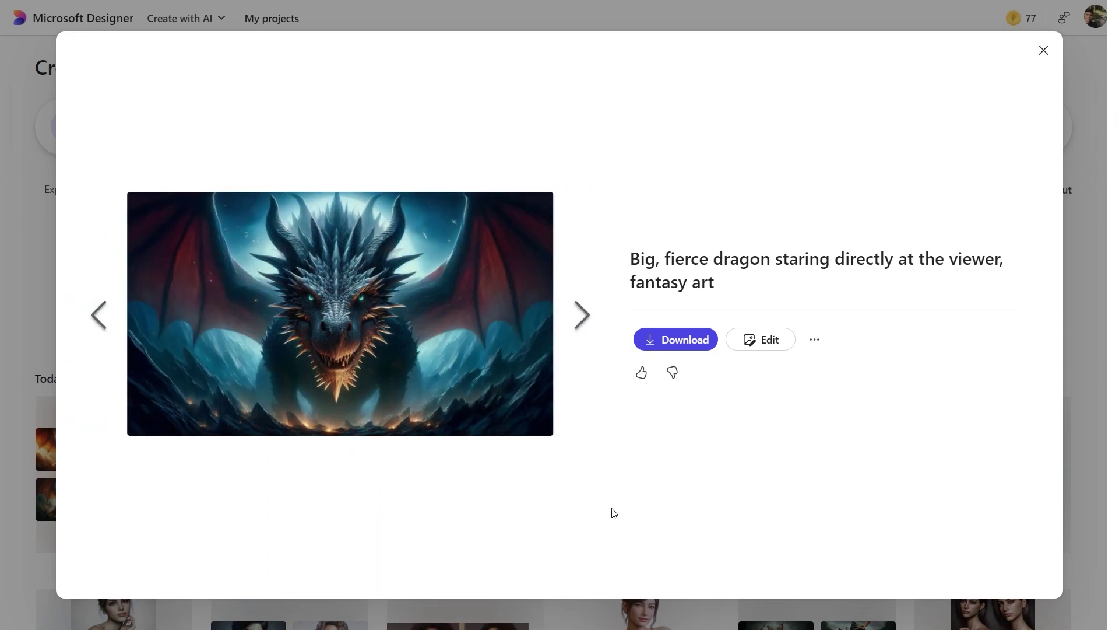
key("Right")
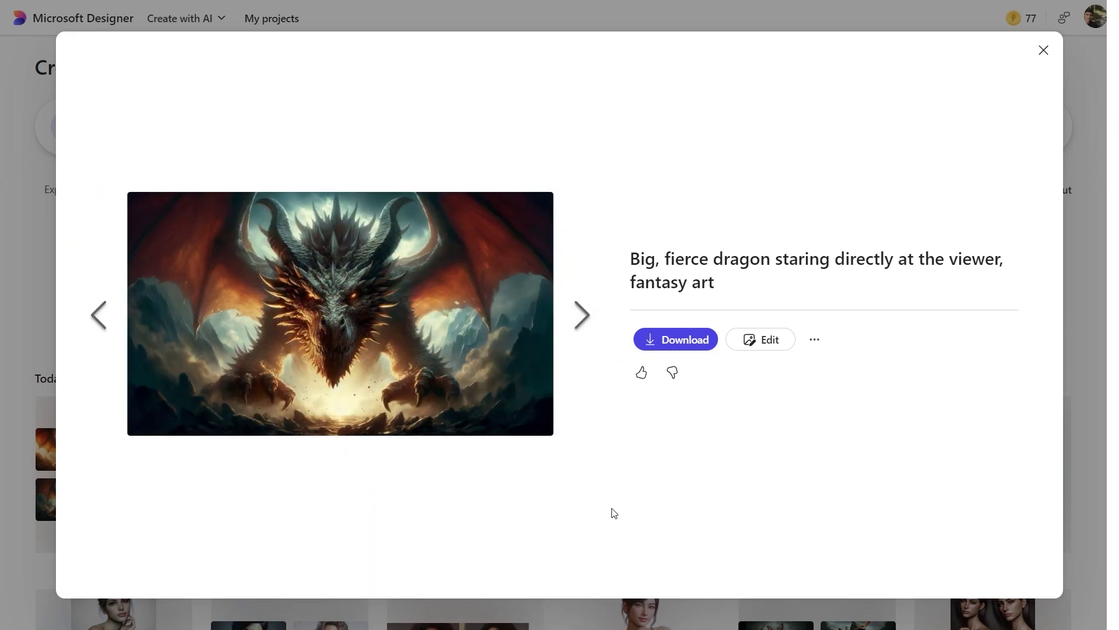
key("Right")
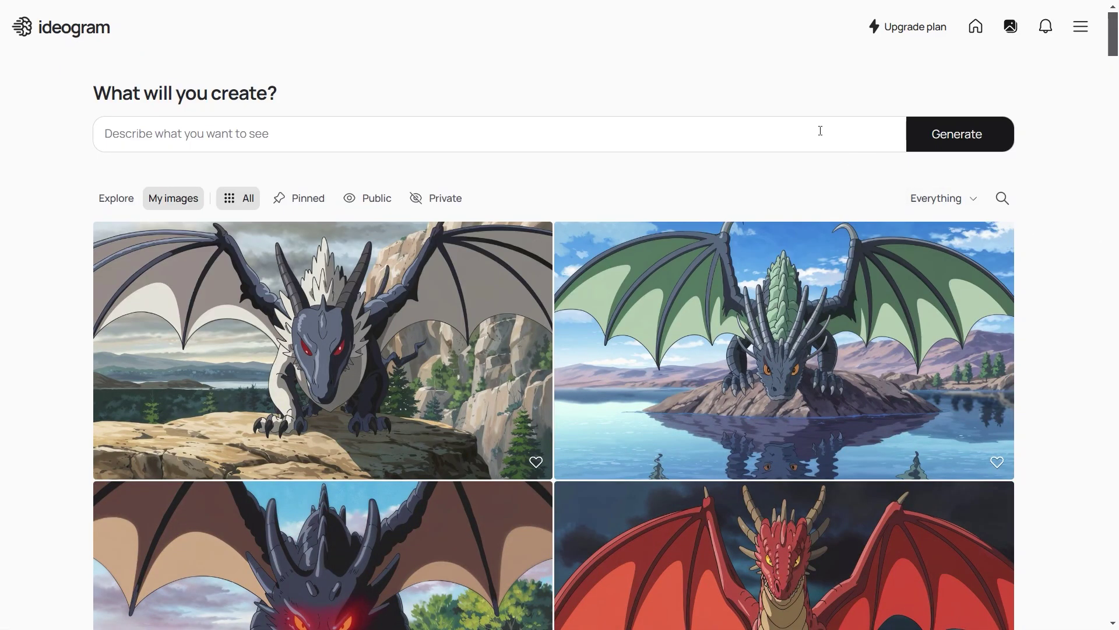
Generate four dragon images in Ideogram from the prompt and open the first red dragon.
left_click(821, 131)
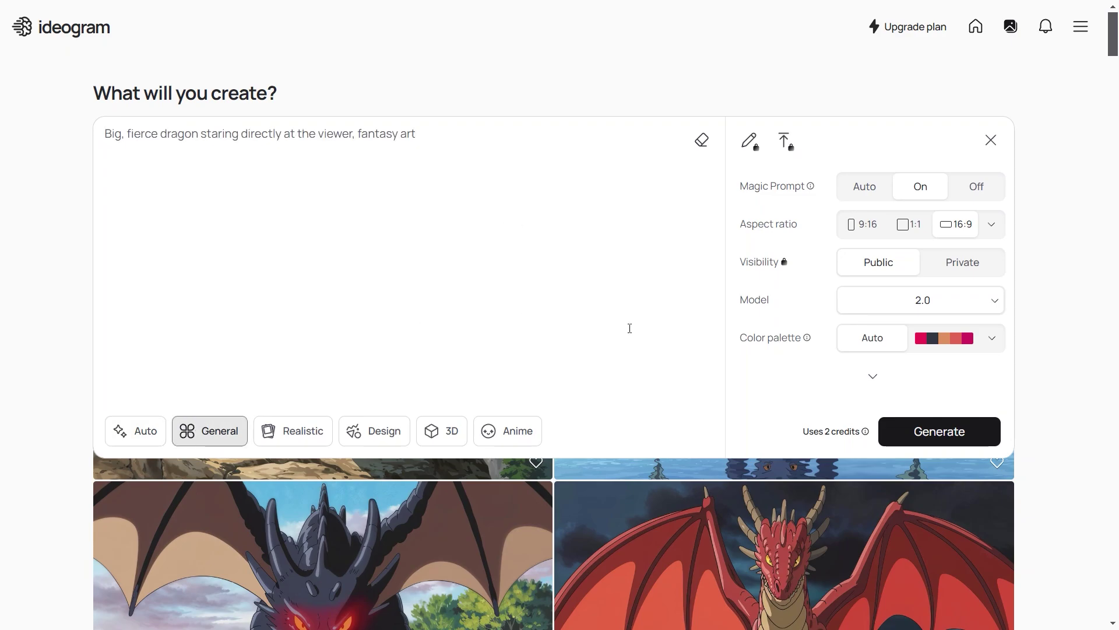
left_click(927, 429)
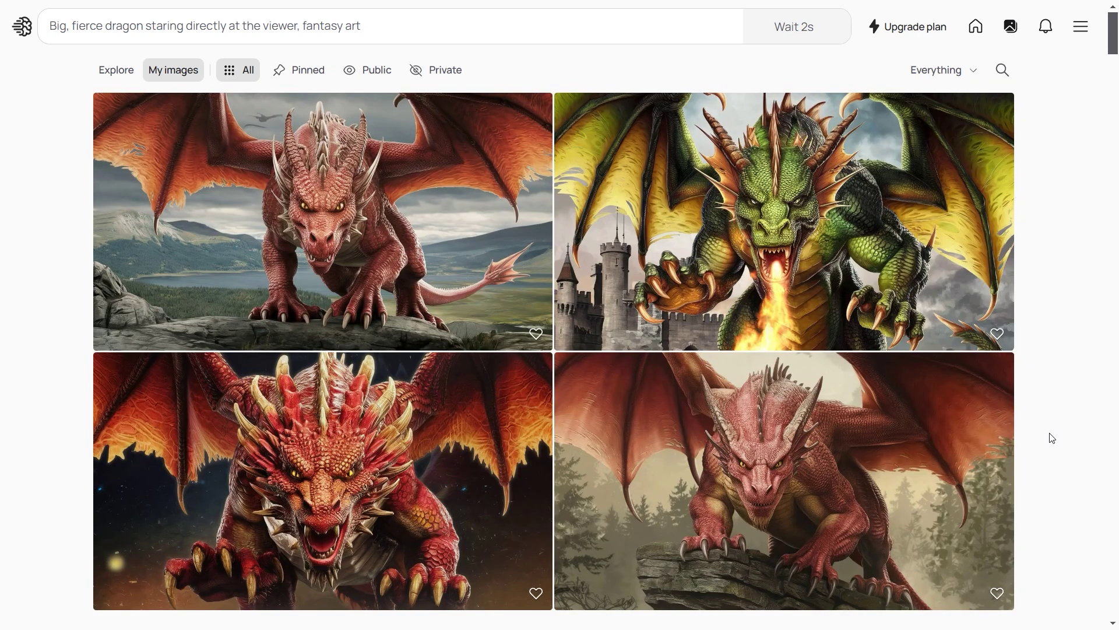
left_click(452, 215)
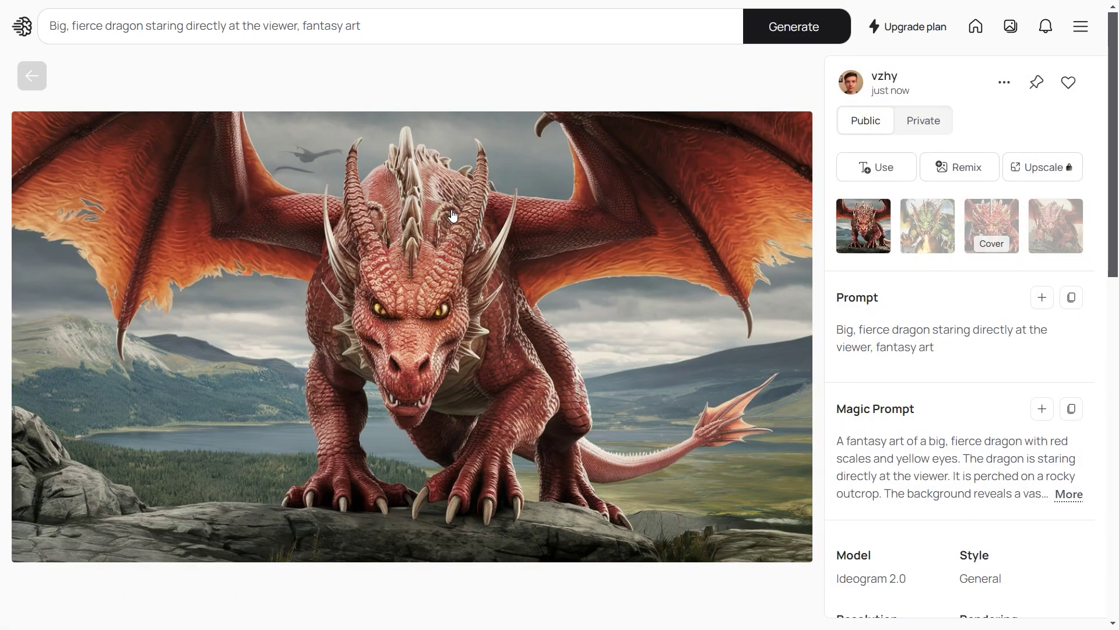
Browse past the green fire-breathing dragon to the third red dragon image.
key("Right")
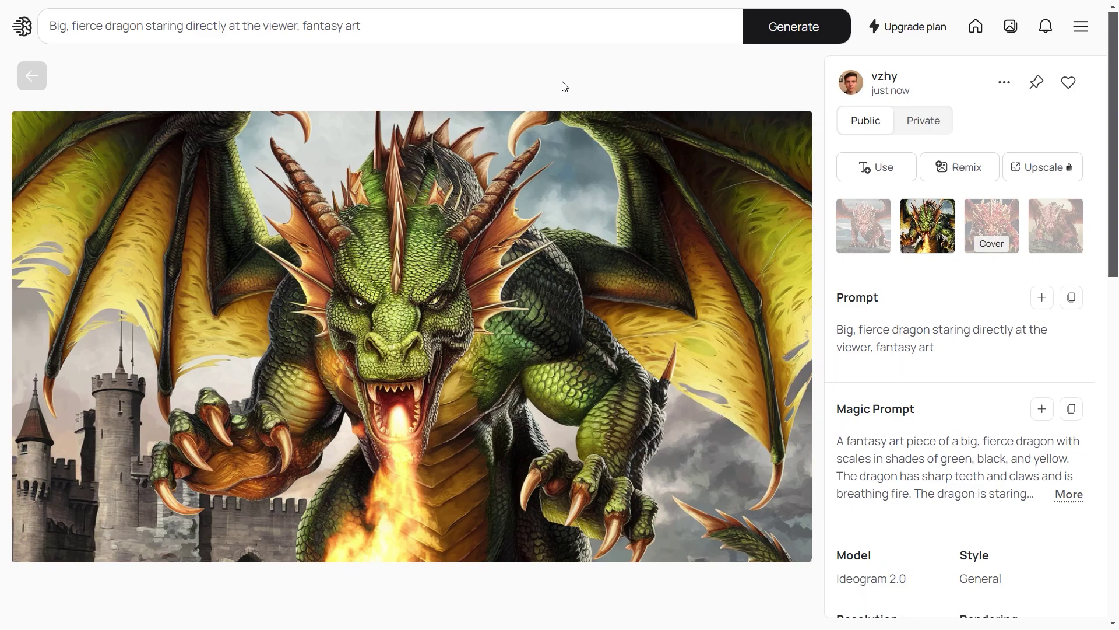
key("Right")
key("Right")
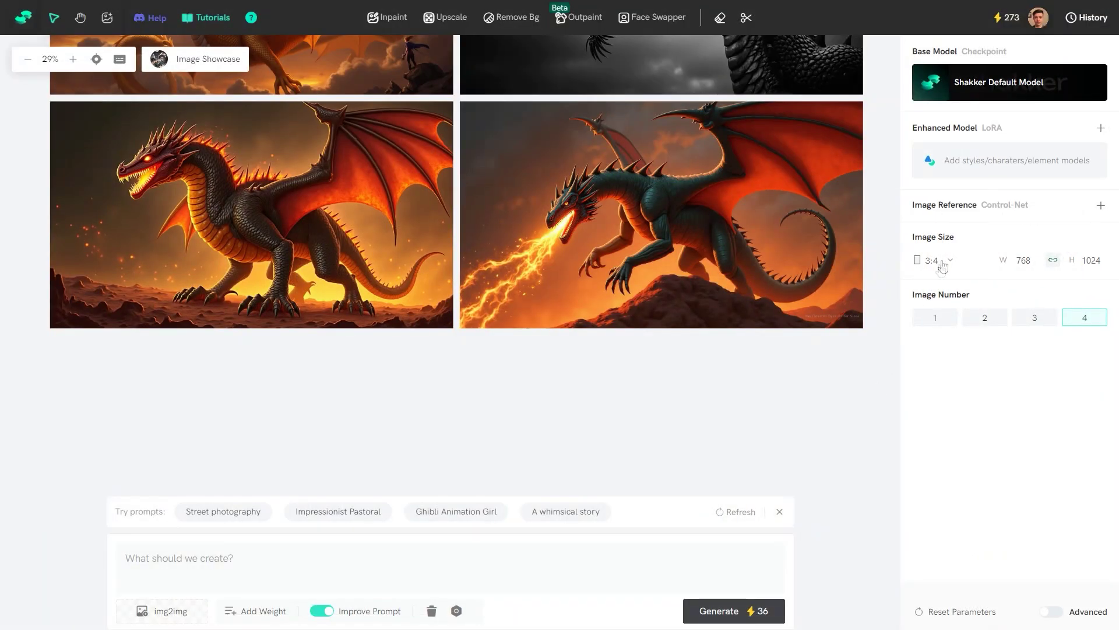
left_click(944, 261)
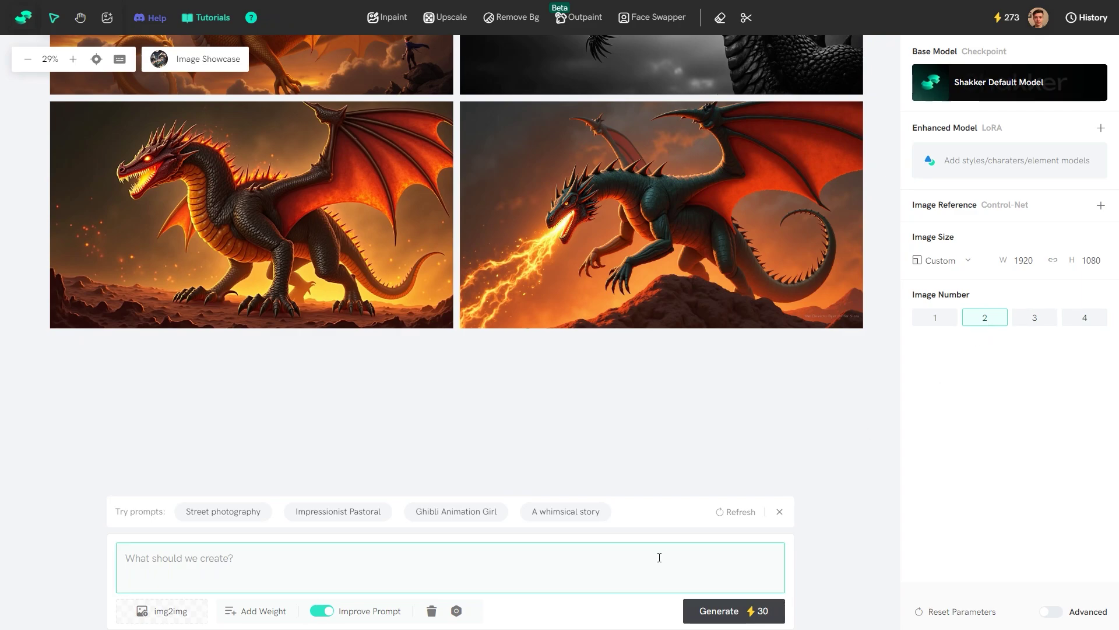
Generate two 1920 x 1080 images in Shakker from 'Big, fierce dragon staring directly at the viewer, fantasy art'.
left_click(712, 613)
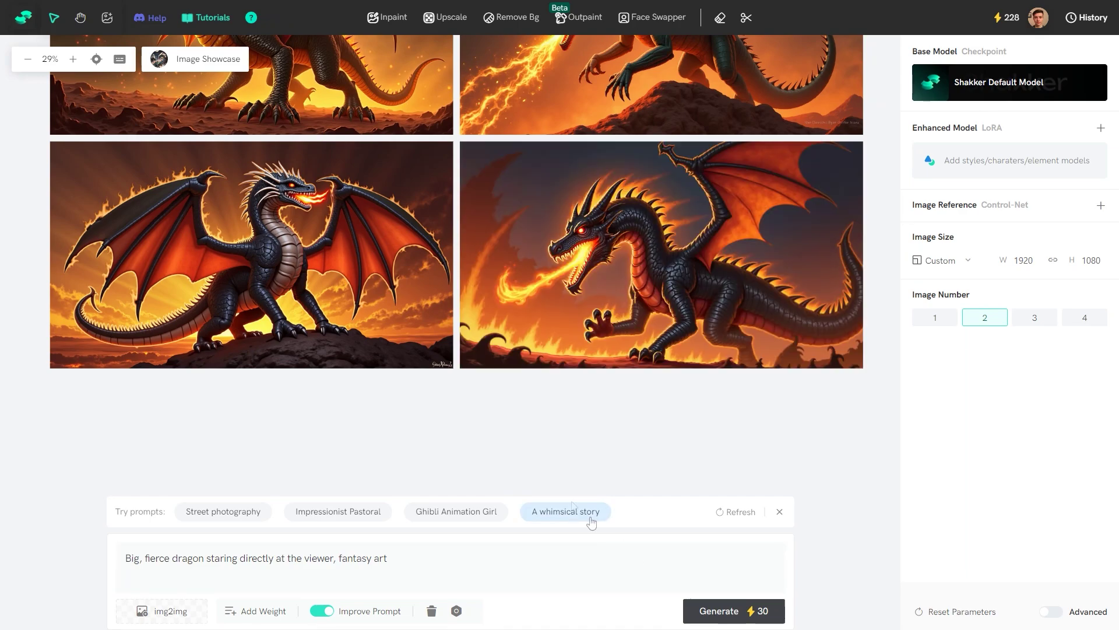
mouse_move(356, 300)
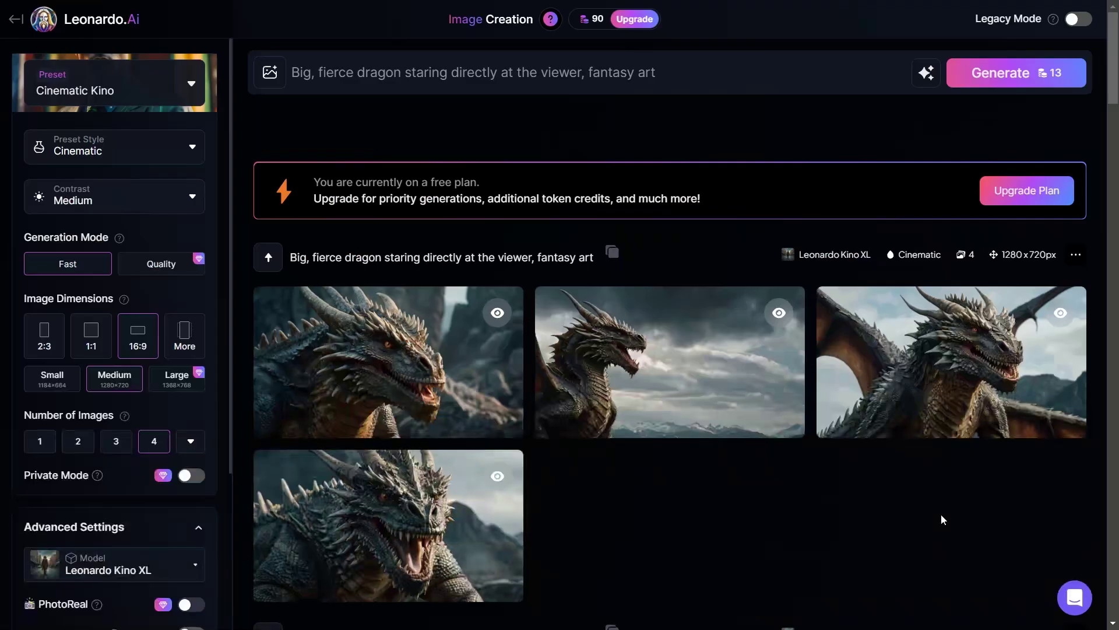
scroll(941, 514, "down", 3)
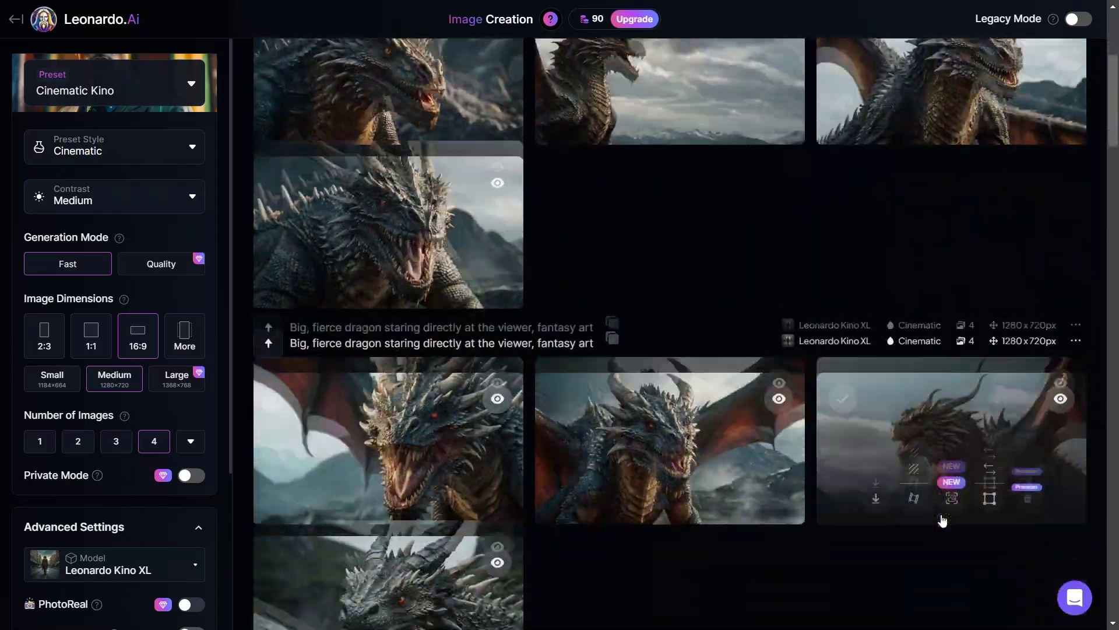
scroll(941, 514, "down", 10)
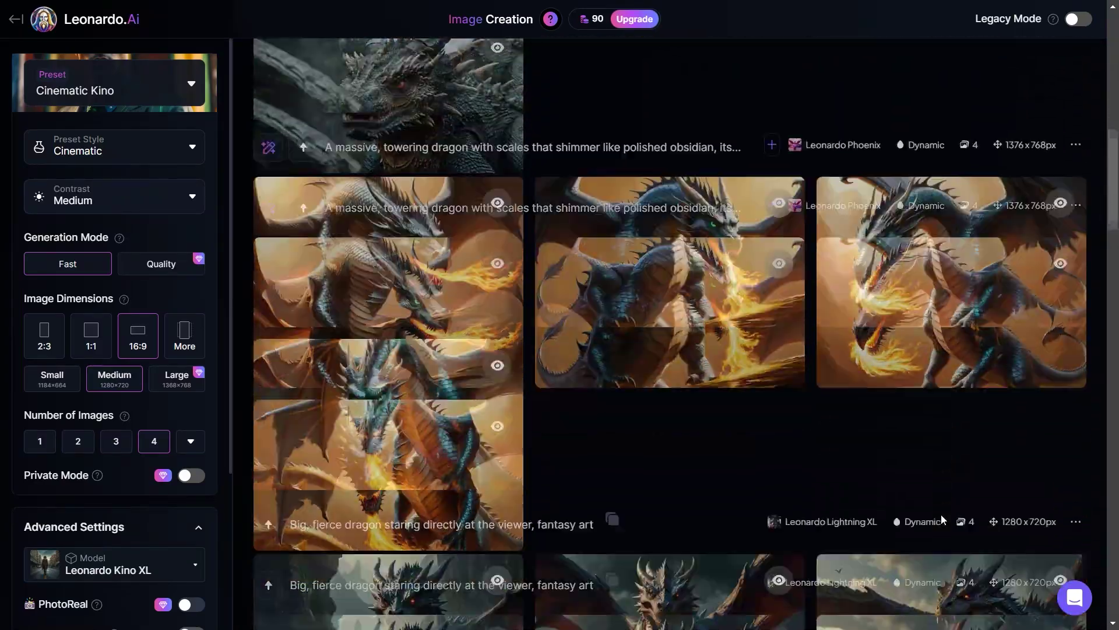
scroll(941, 520, "down", 6)
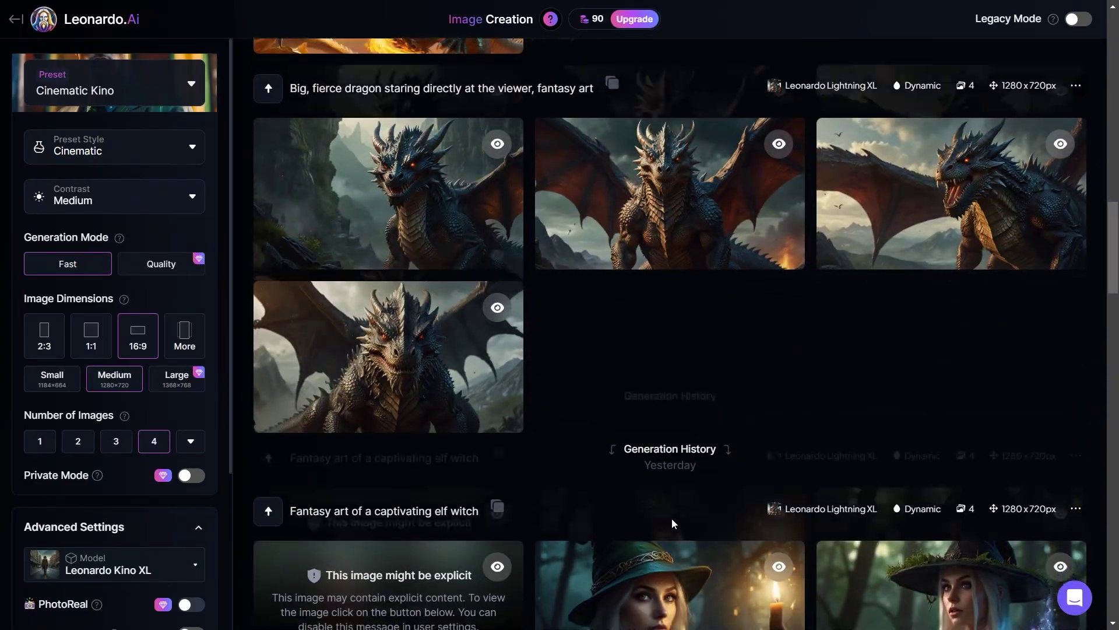
scroll(699, 444, "down", 12)
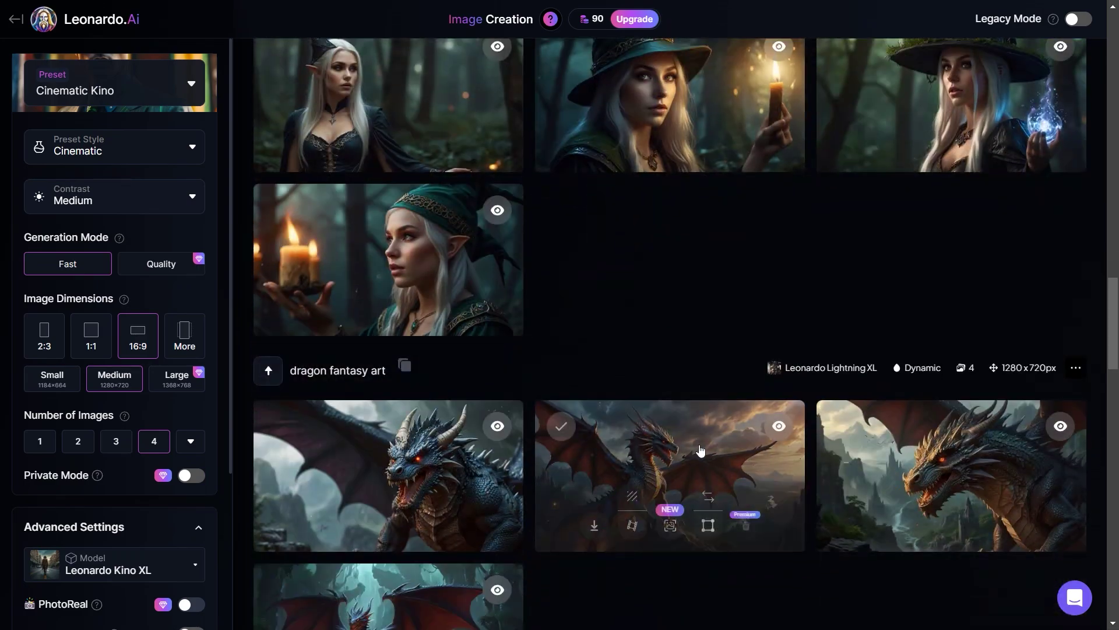
scroll(700, 450, "down", 10)
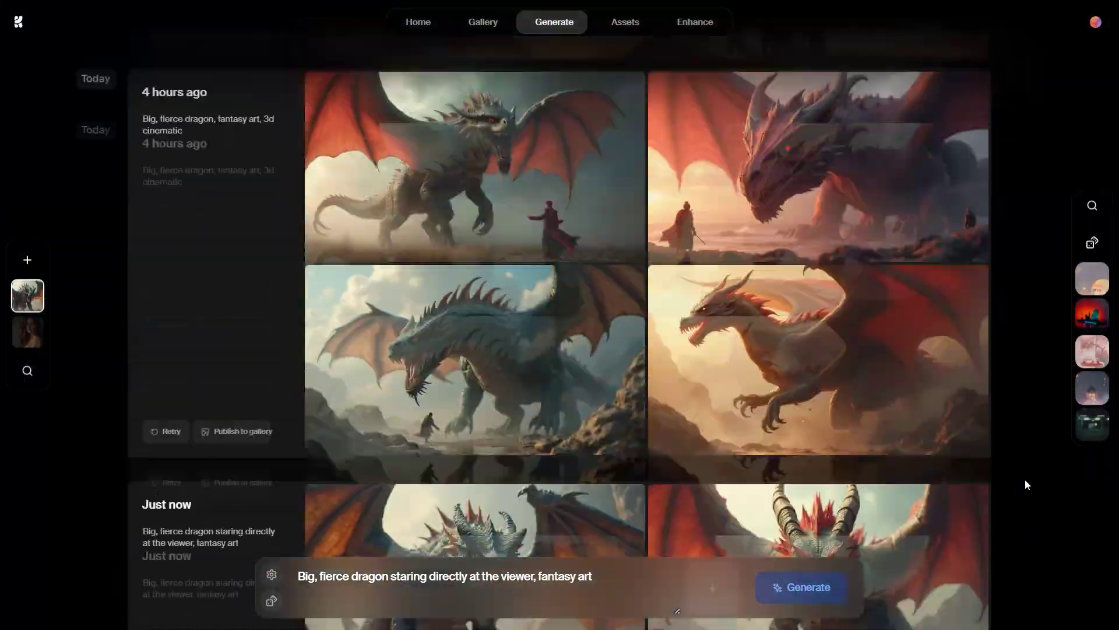
scroll(1026, 484, "up", 15)
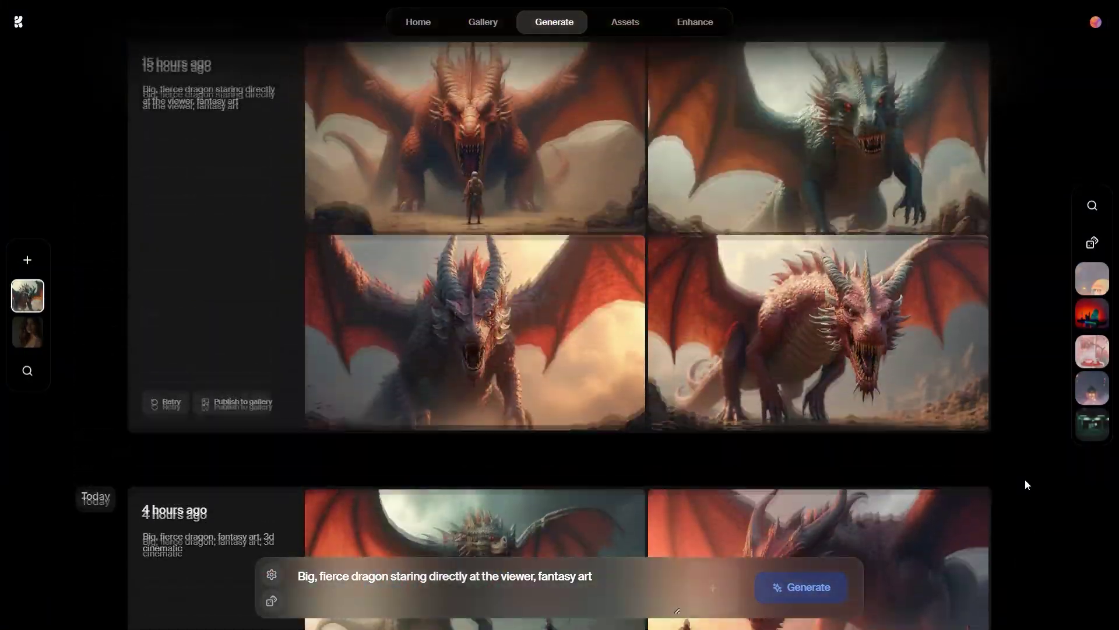
scroll(1026, 484, "up", 15)
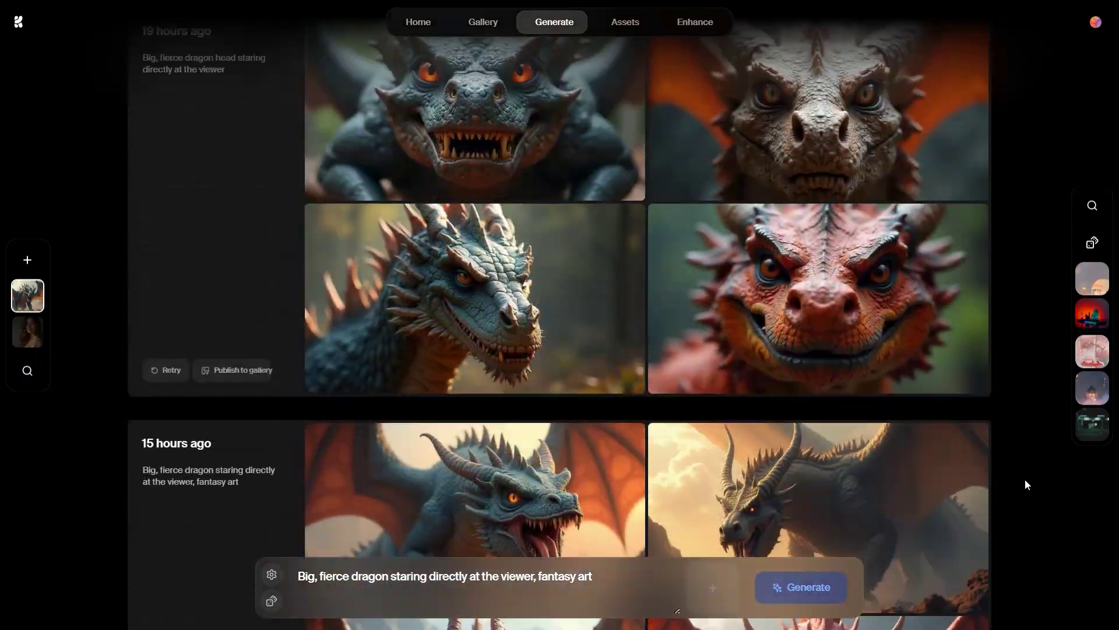